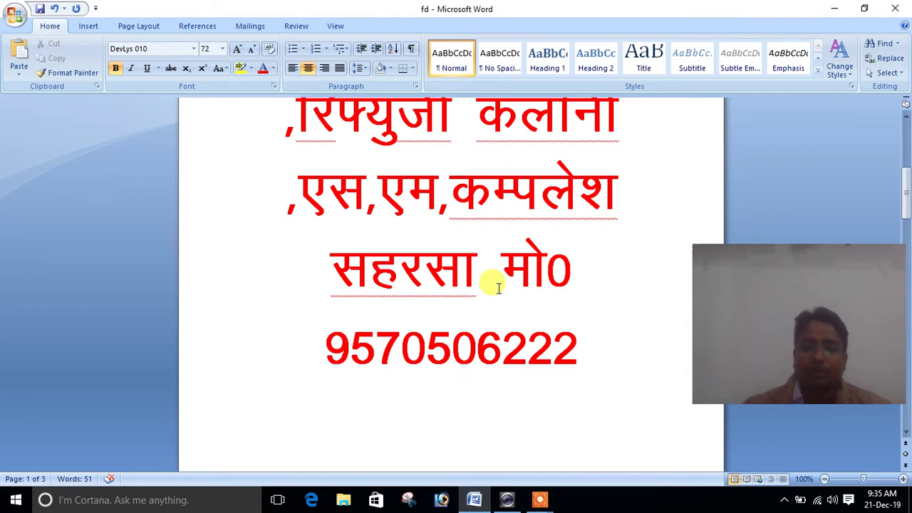
scroll(499, 288, down, 1)
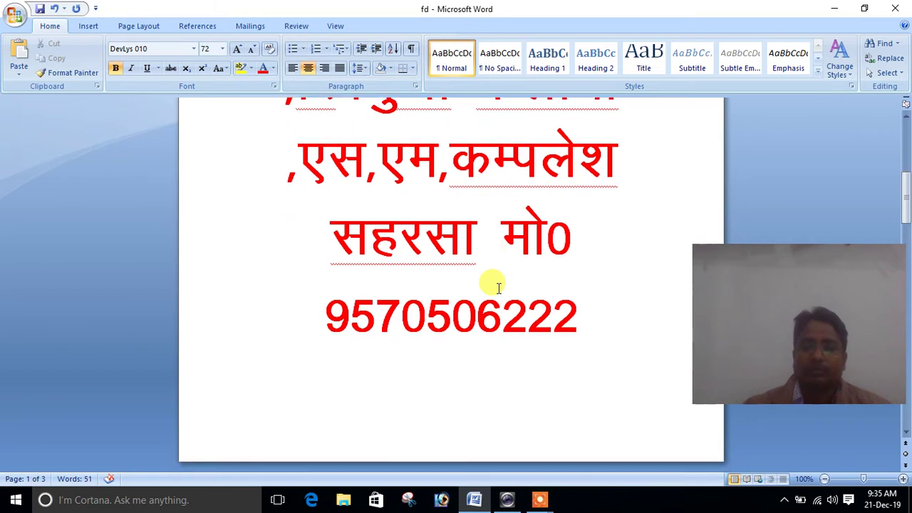
scroll(499, 287, up, 4)
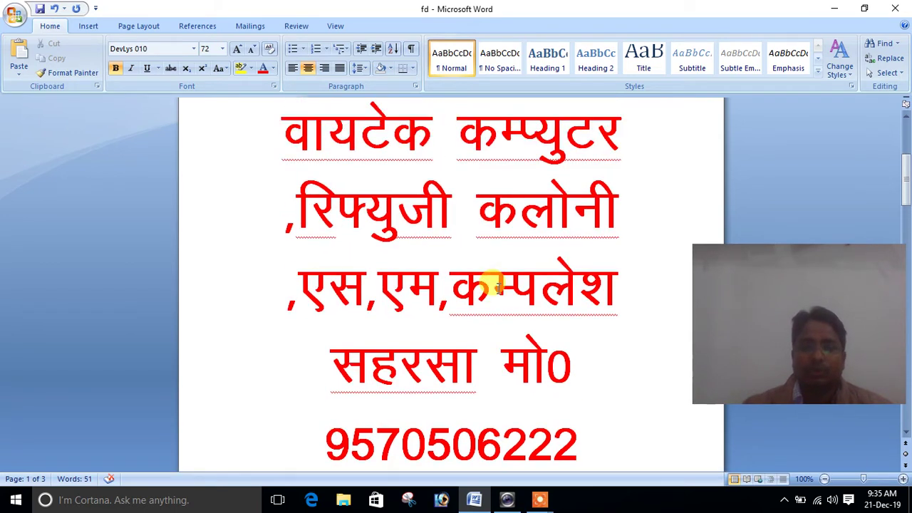
scroll(497, 287, up, 7)
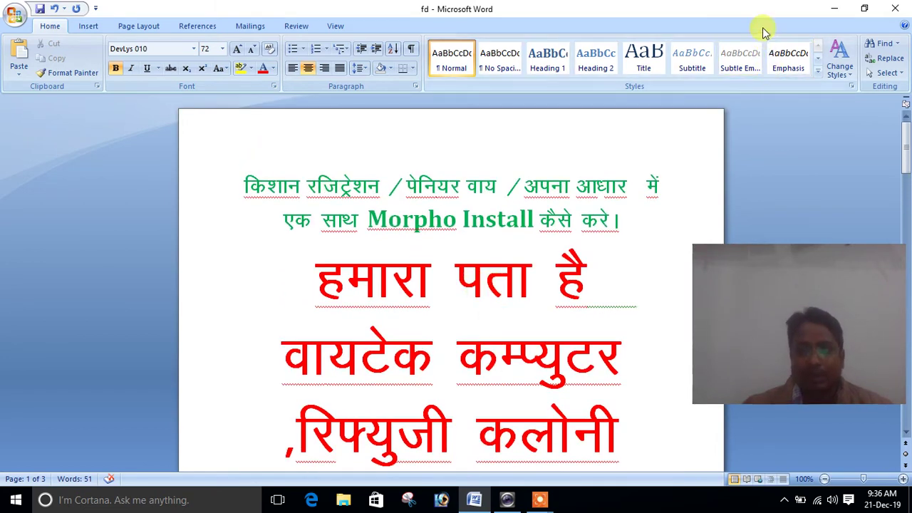
Minimize the document and check the Control Panel's installed programs for the MorphoSmart USB 64 bits Driver and Morpho RD Service Driver, then close the list
click(833, 8)
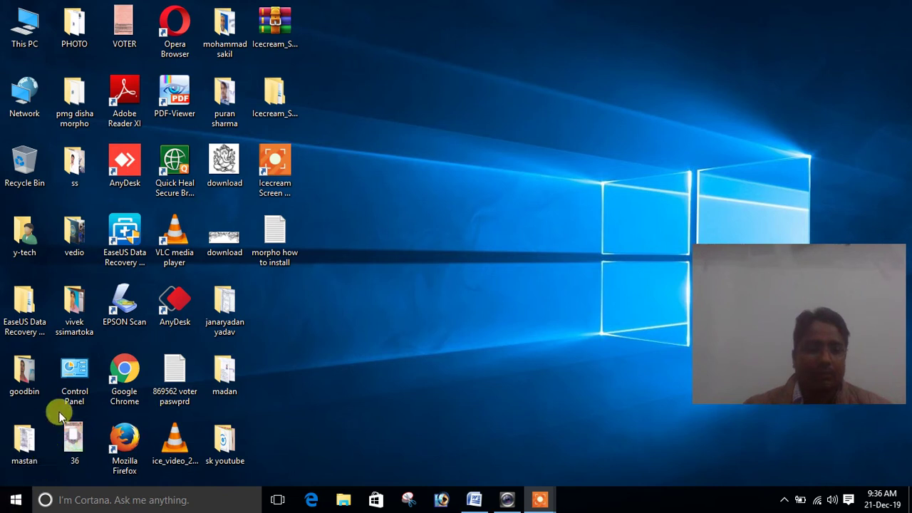
double_click(76, 384)
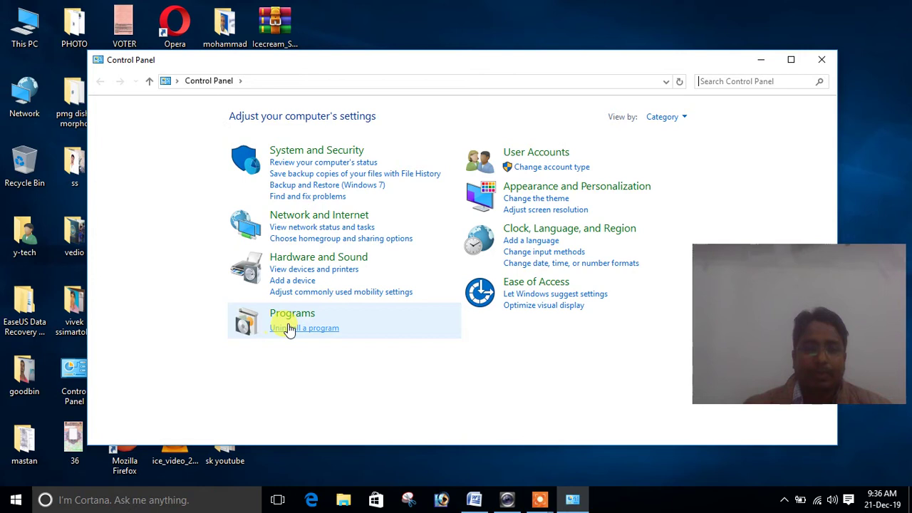
click(293, 329)
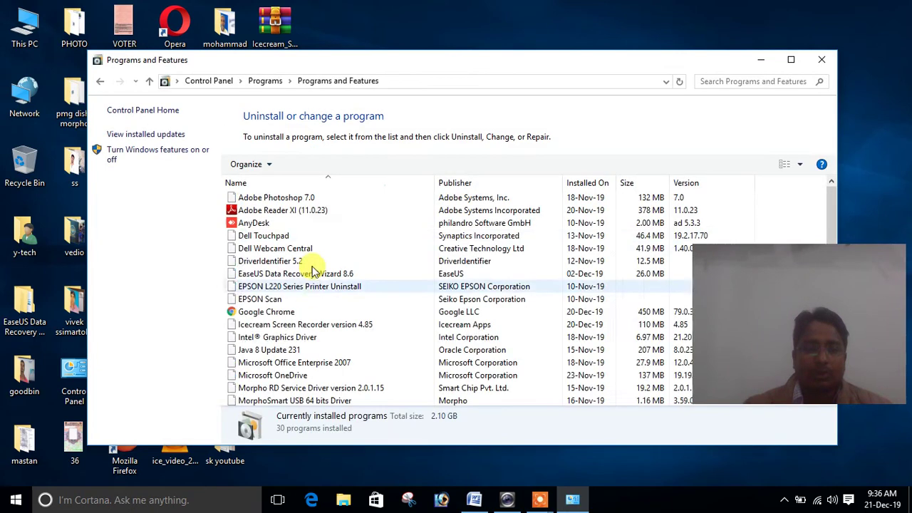
scroll(312, 235, down, 1)
scroll(315, 267, down, 2)
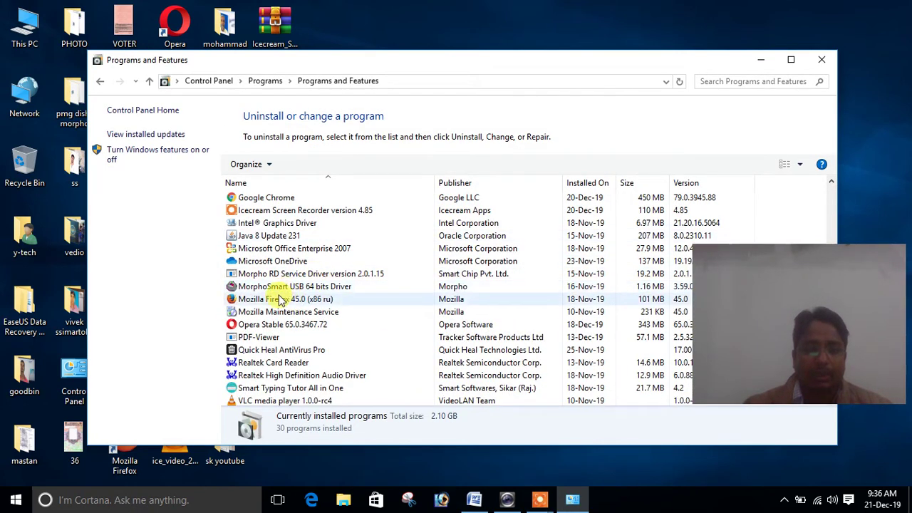
click(285, 288)
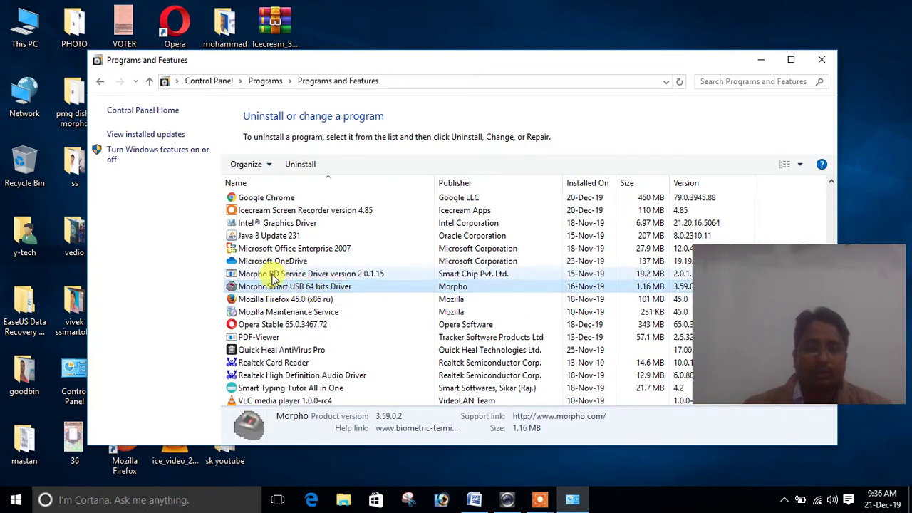
click(261, 275)
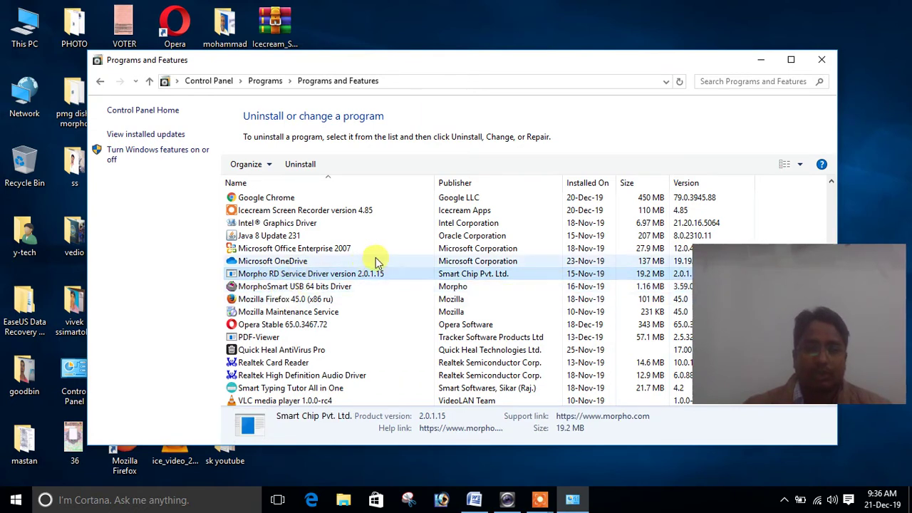
click(821, 63)
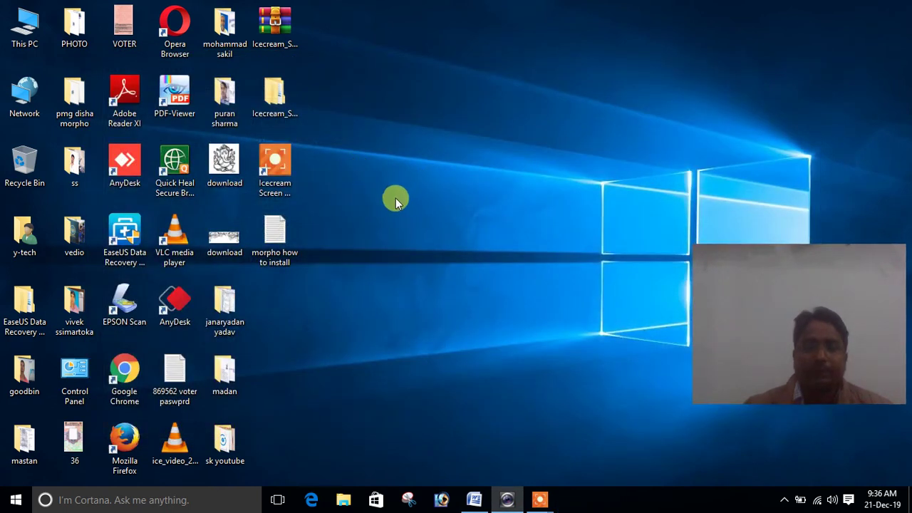
Examine the MORPHORDLOG and MorphoRdServiceL0Soft folders in the listing of Local Disk (C:), then close the window
double_click(35, 34)
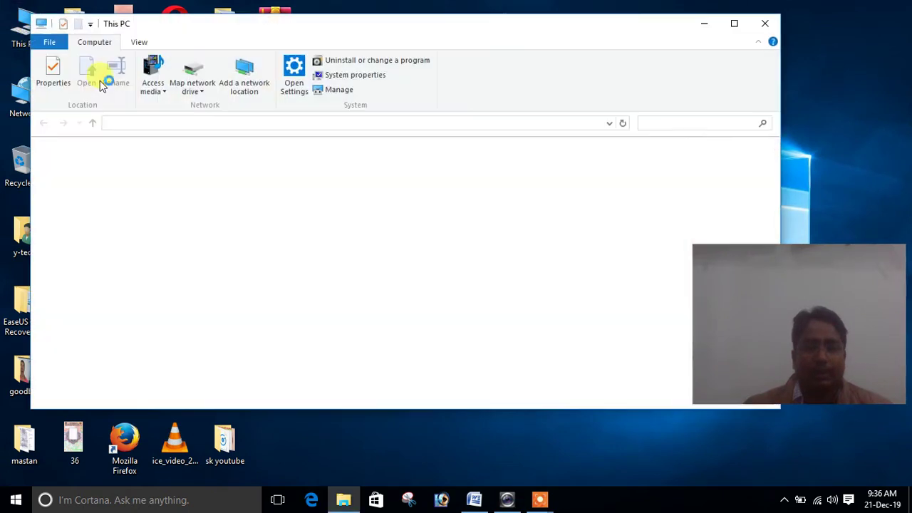
double_click(236, 261)
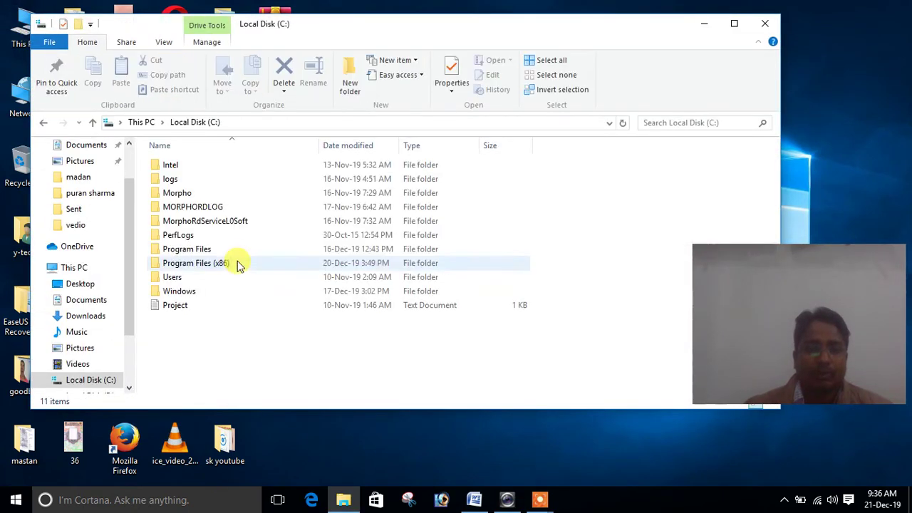
click(213, 211)
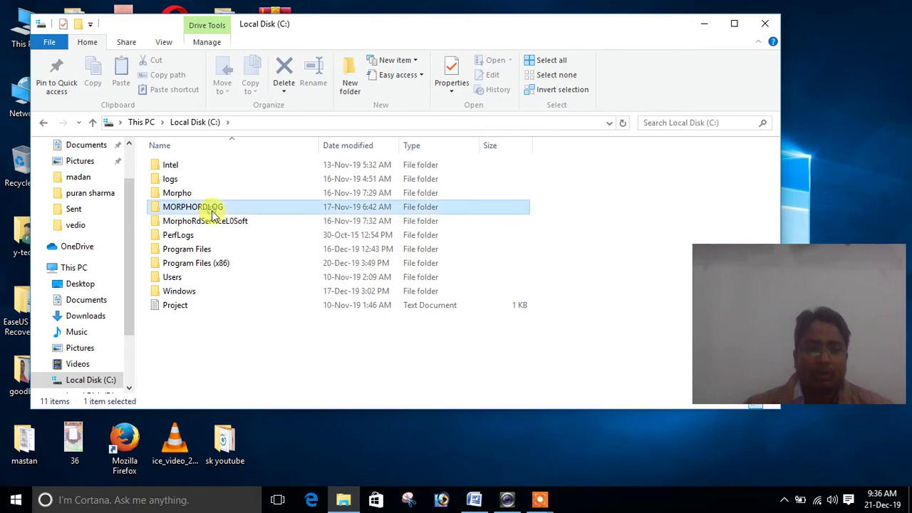
click(218, 225)
click(215, 209)
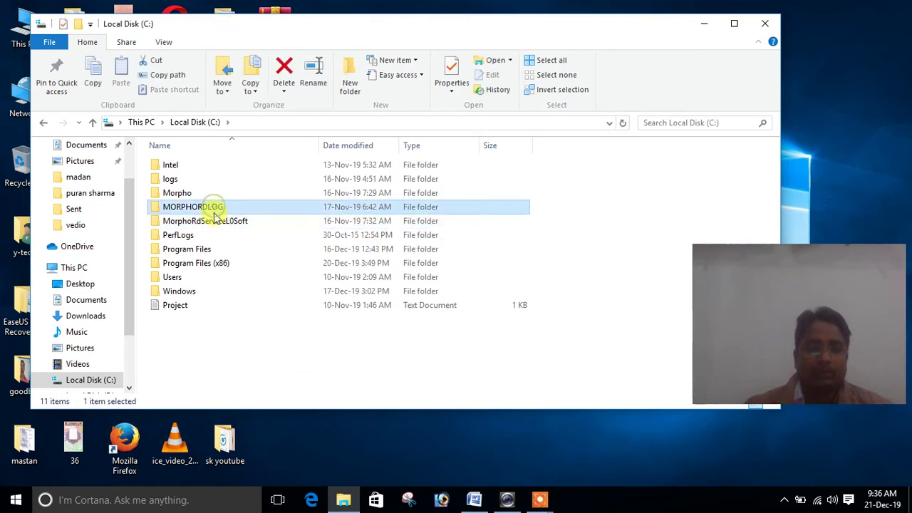
click(222, 222)
click(212, 210)
click(214, 225)
click(211, 209)
click(215, 225)
click(212, 208)
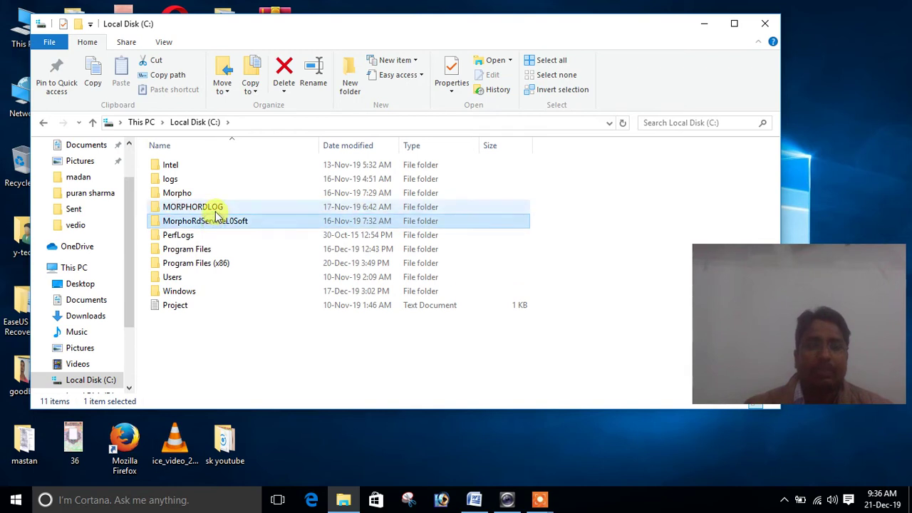
click(214, 223)
click(213, 235)
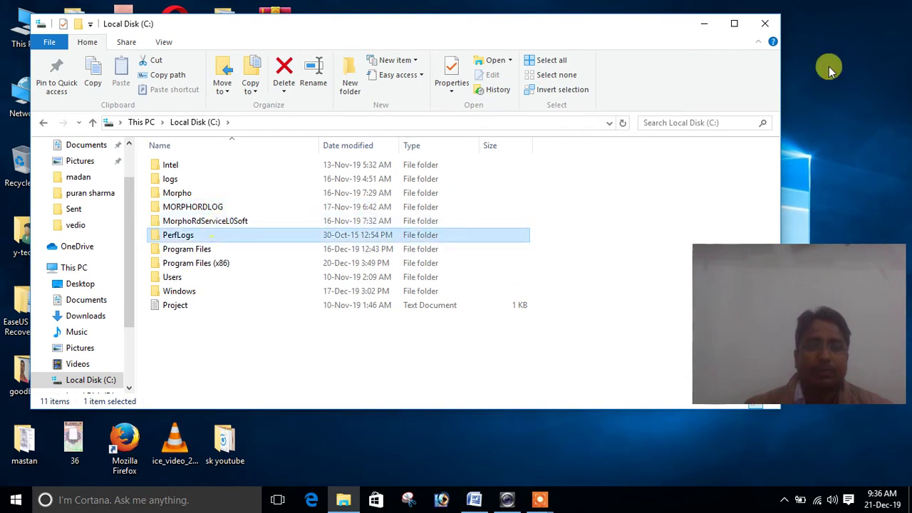
click(764, 24)
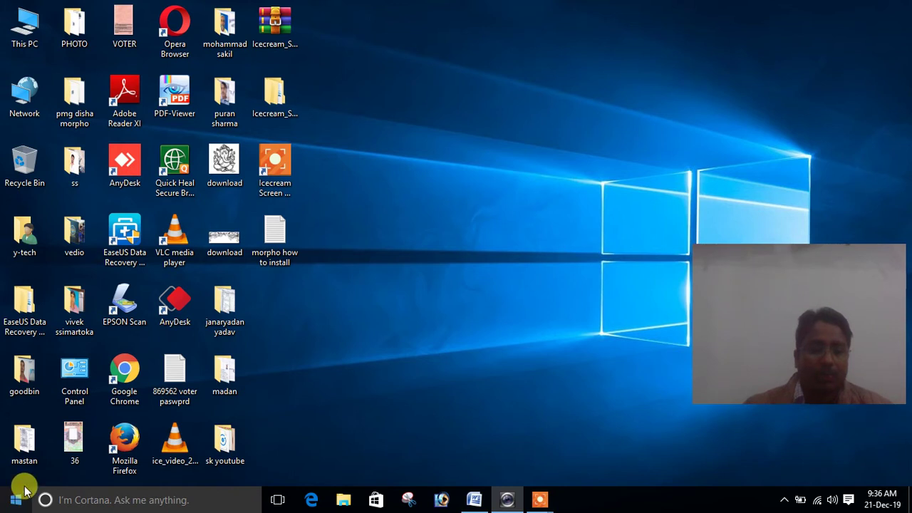
Open the Windows Temp folder by running the command temp
key(super+r)
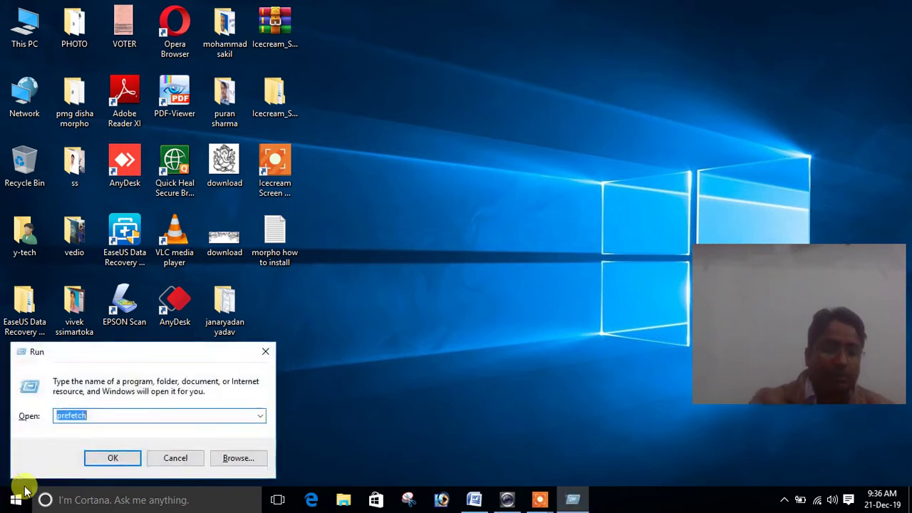
key(BackSpace)
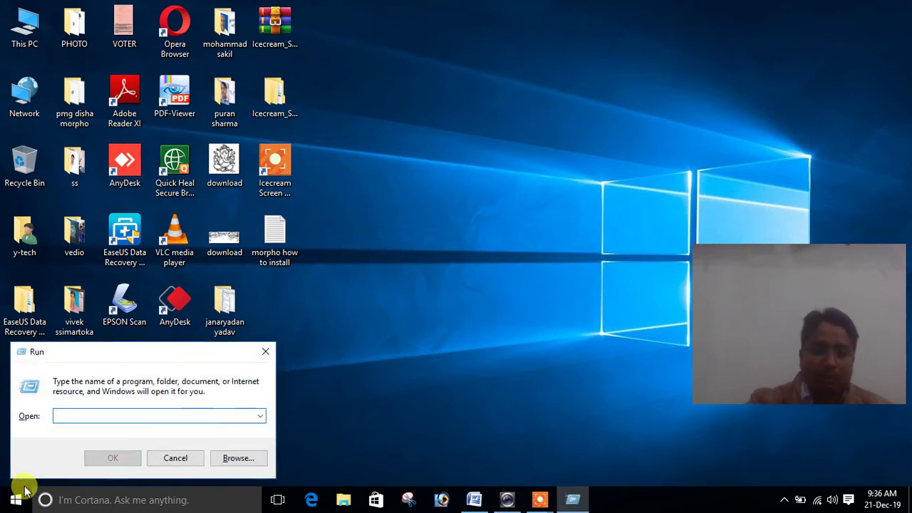
text(tem)
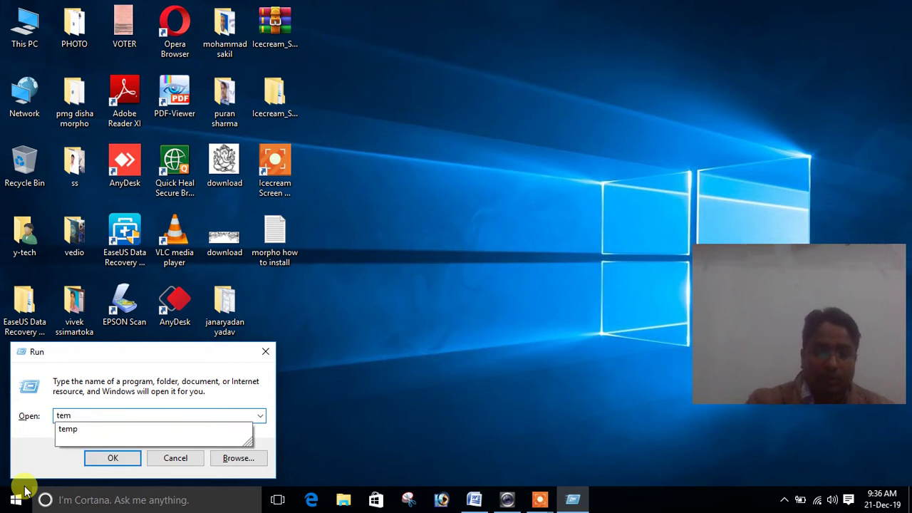
text(p)
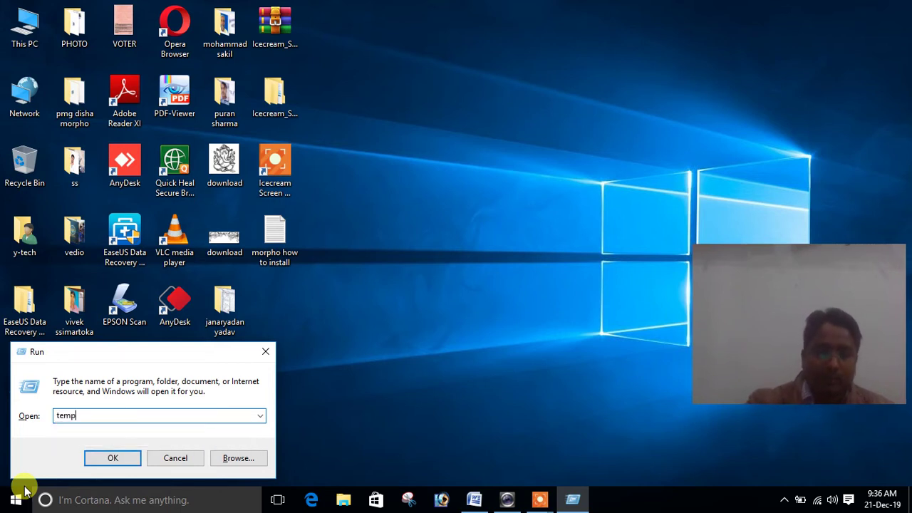
key(Return)
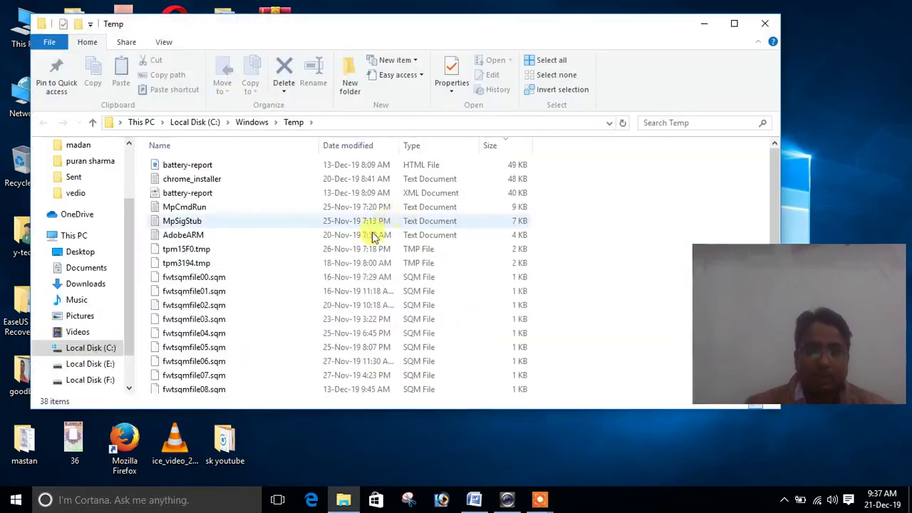
Permanently delete all items in the Windows Temp folder, granting administrator permission for the protected folders, and close the folder window
click(261, 263)
key(ctrl+a)
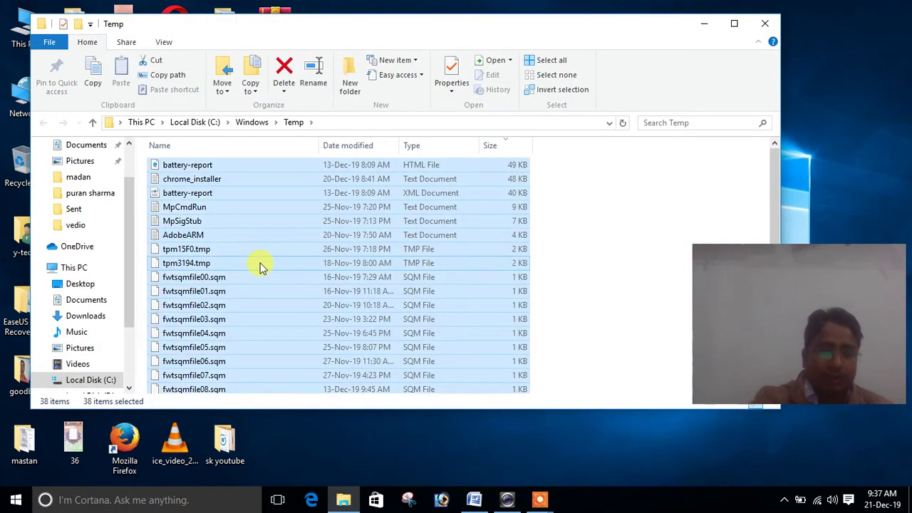
key(shift+Delete)
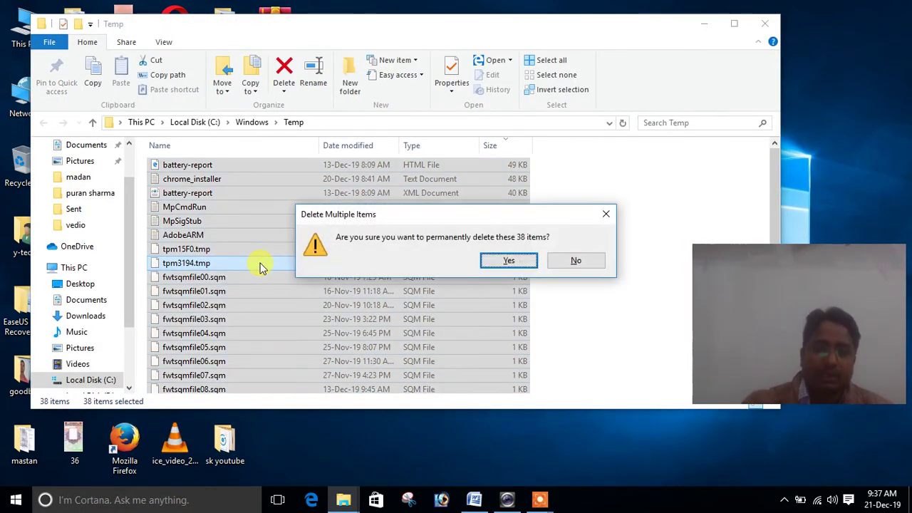
click(509, 261)
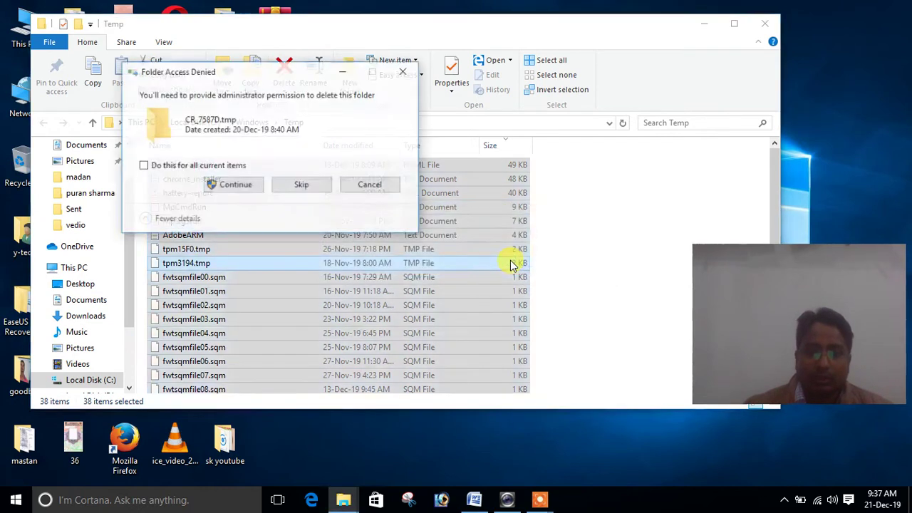
click(263, 184)
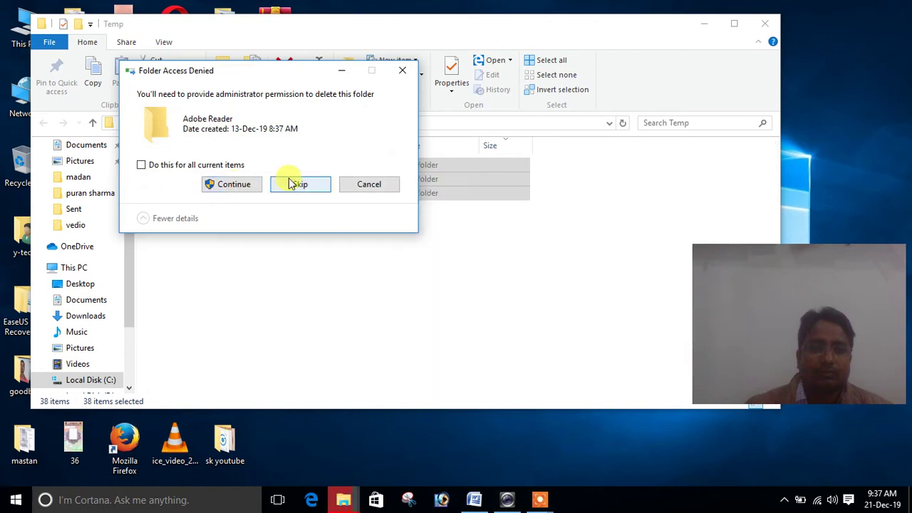
click(241, 185)
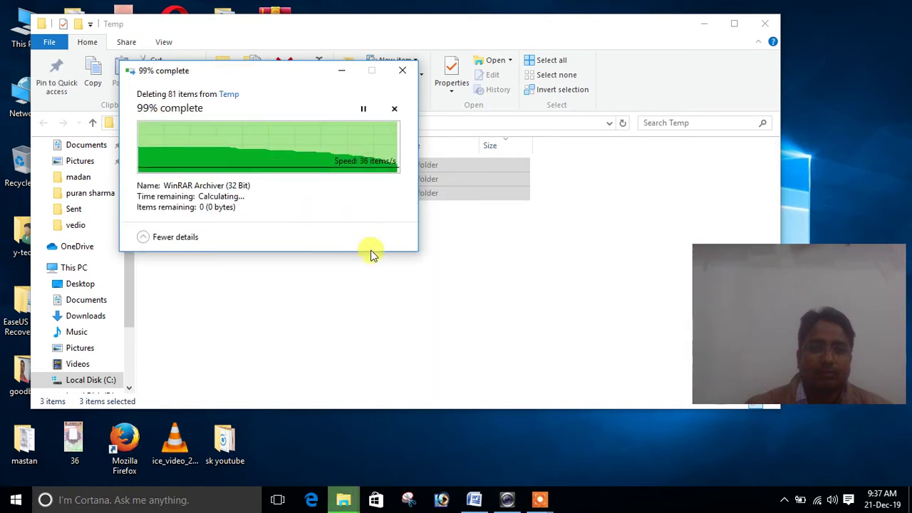
click(764, 23)
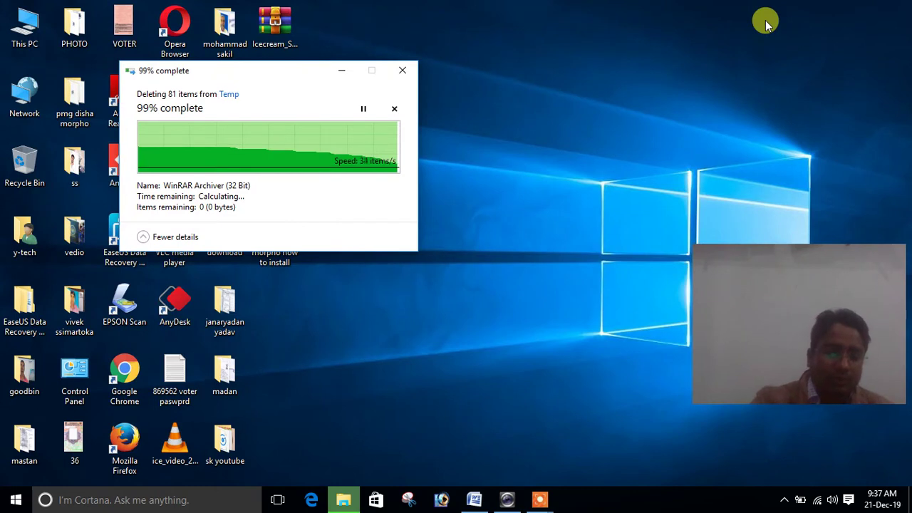
Dismiss the missing-item error from the deletion and open the user's AppData\Local\Temp folder through the Run dialog
key(super+r)
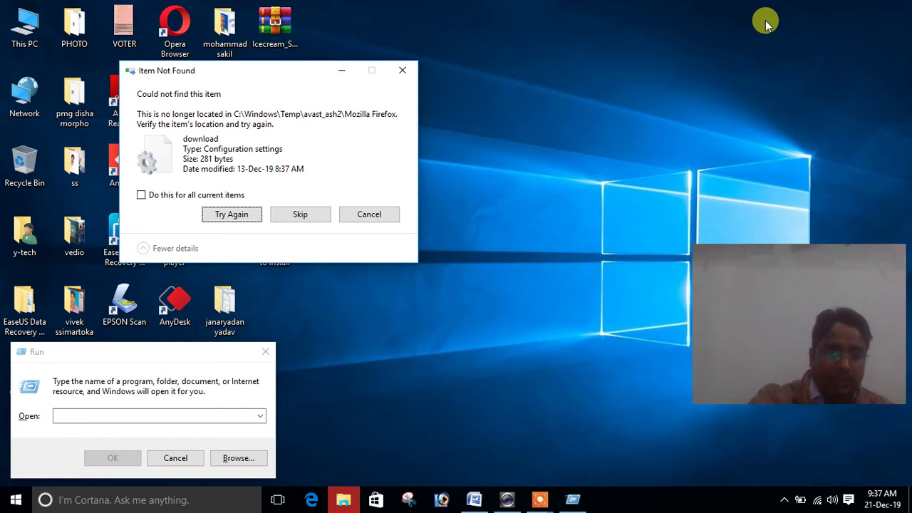
click(345, 213)
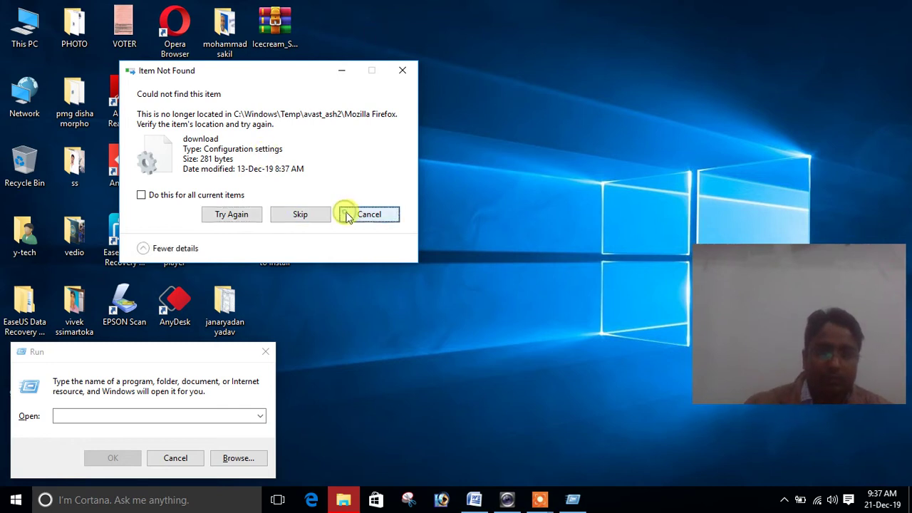
click(308, 217)
click(401, 70)
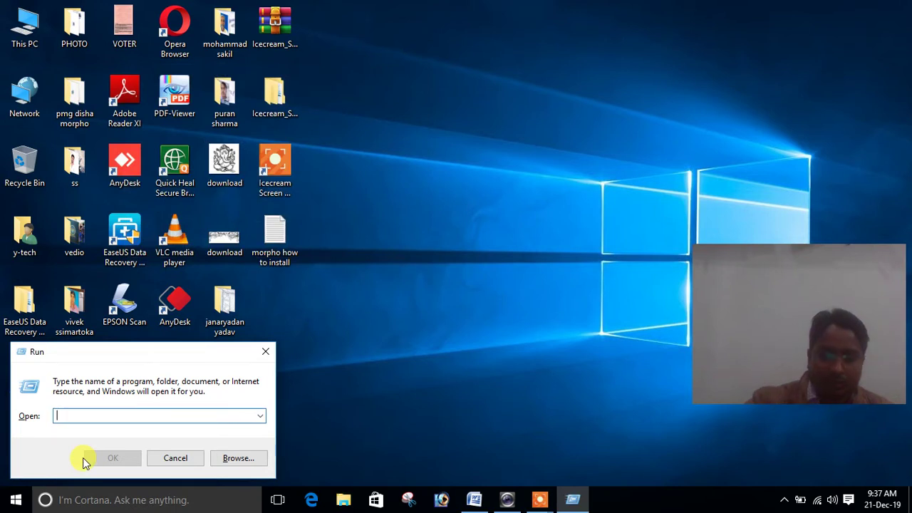
text(%)
key(Down)
key(Return)
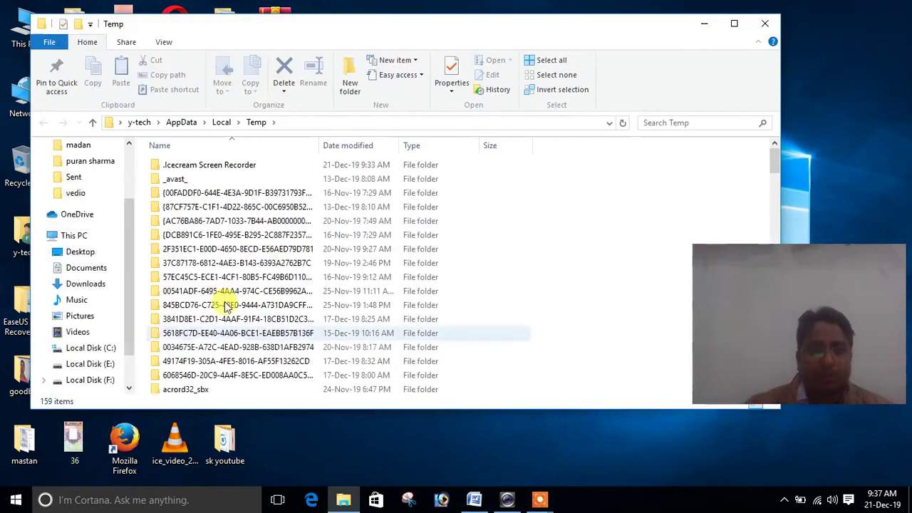
Delete all items in the user's Temp folder, granting administrator permission for msdtadmin, cancel at the in-use file, and close the folder window
click(264, 249)
key(ctrl+a)
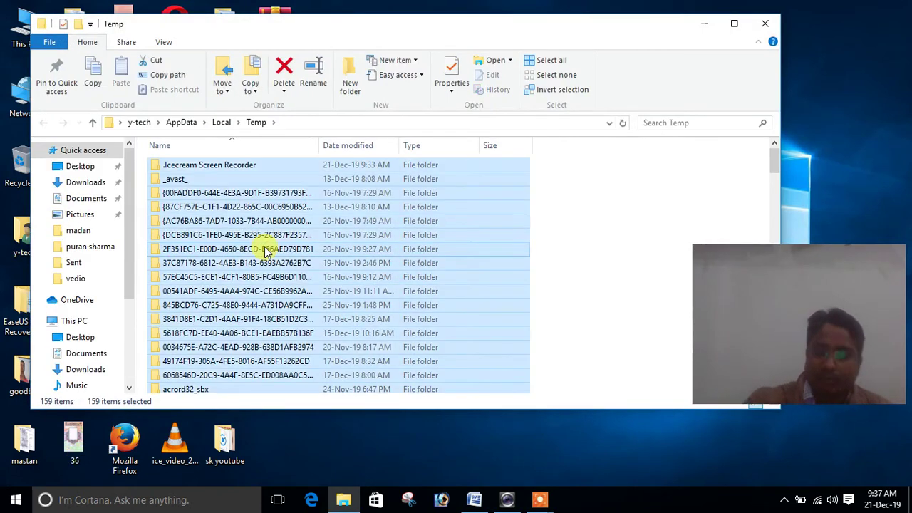
key(Delete)
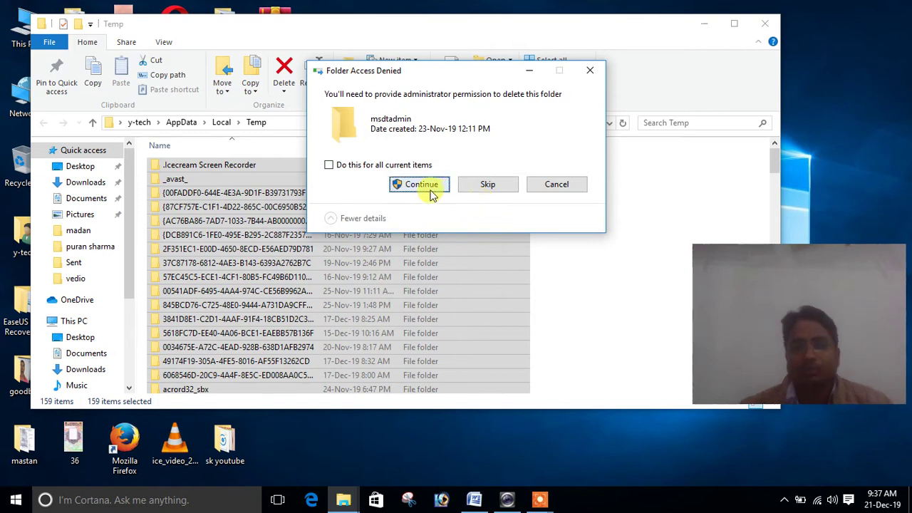
click(429, 189)
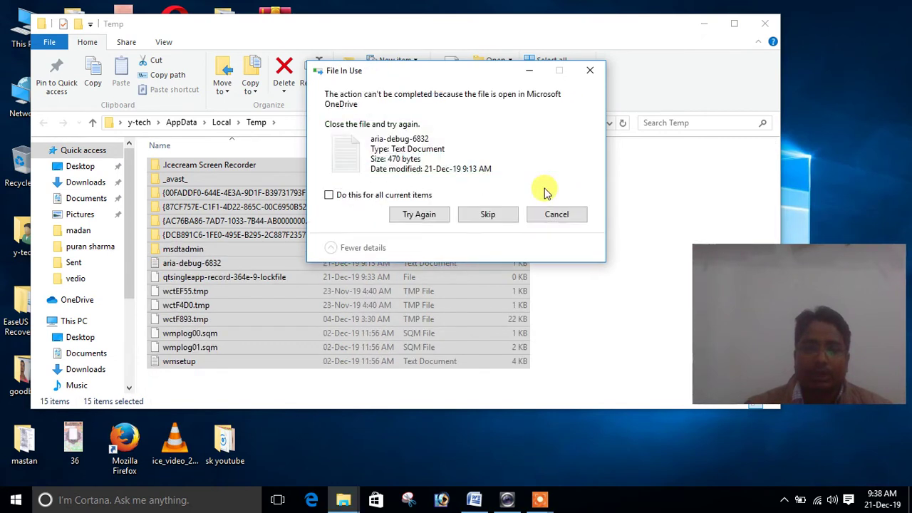
click(556, 215)
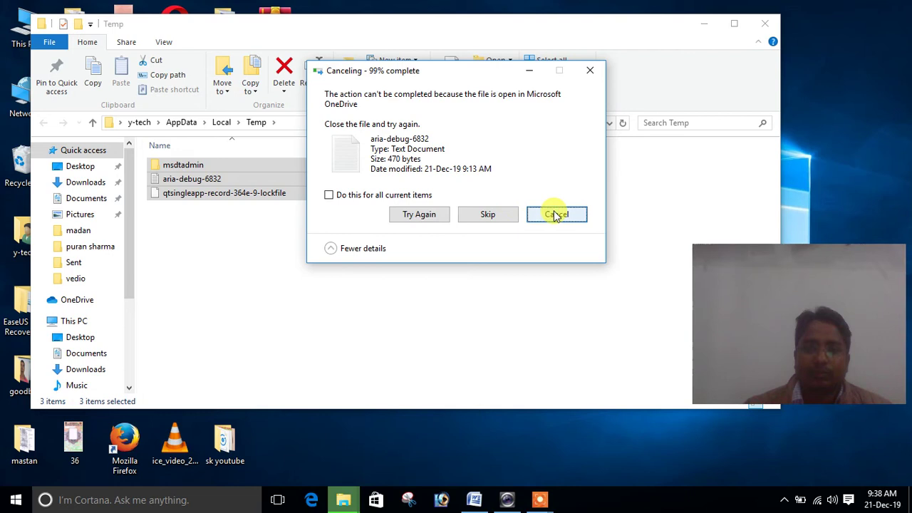
click(512, 218)
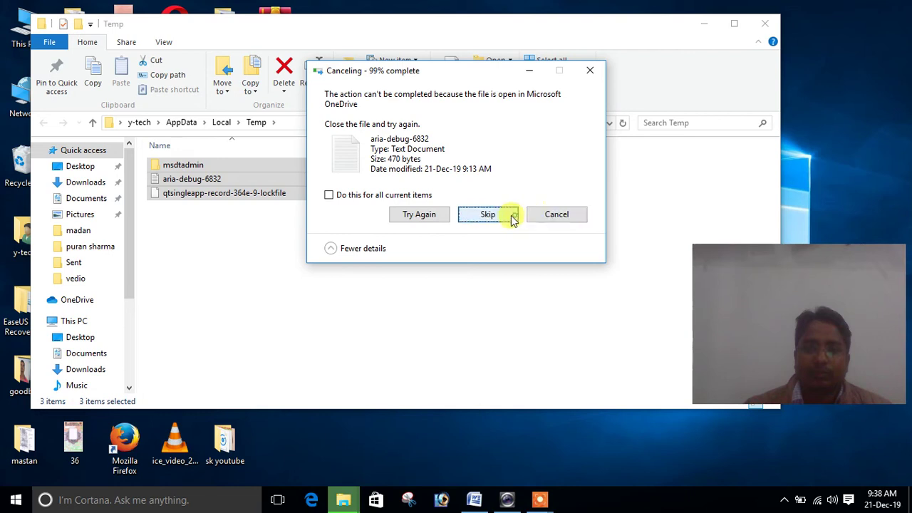
click(590, 70)
click(761, 25)
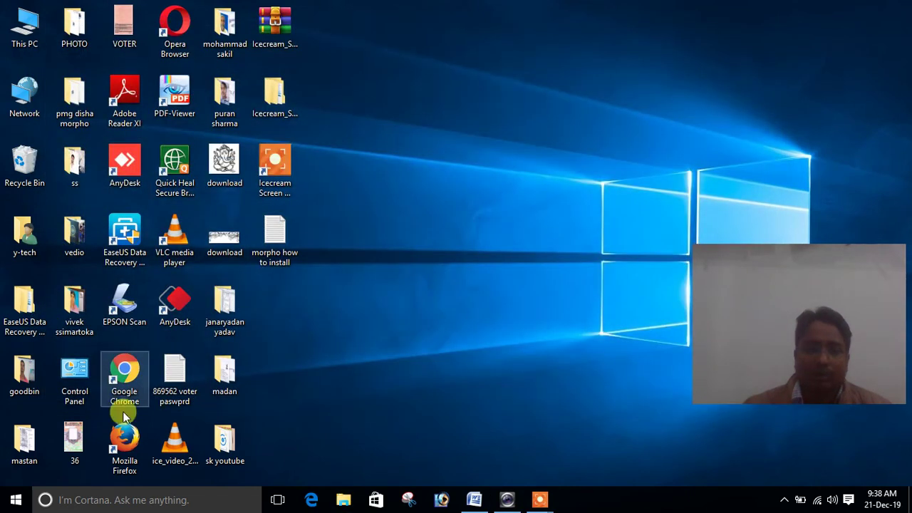
Open the Windows Prefetch folder by running the command prefetch
key(super+r)
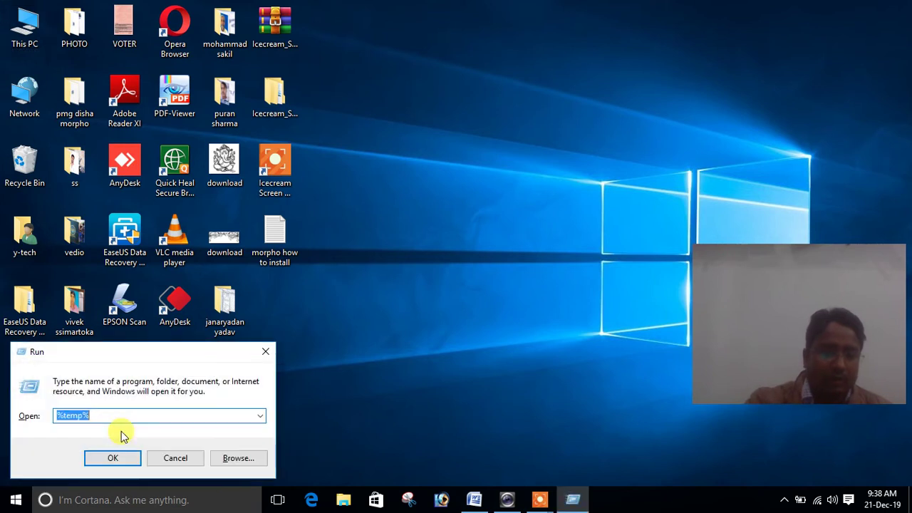
key(BackSpace)
text(p)
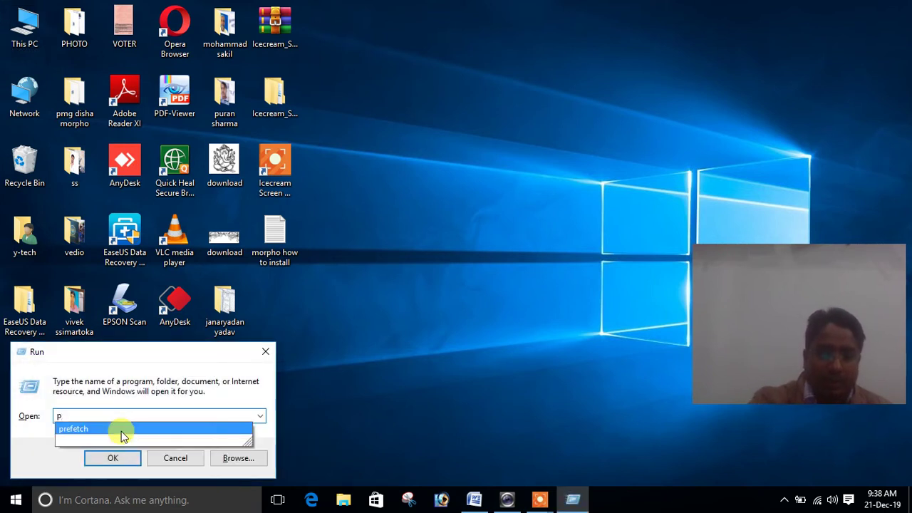
text(refetc)
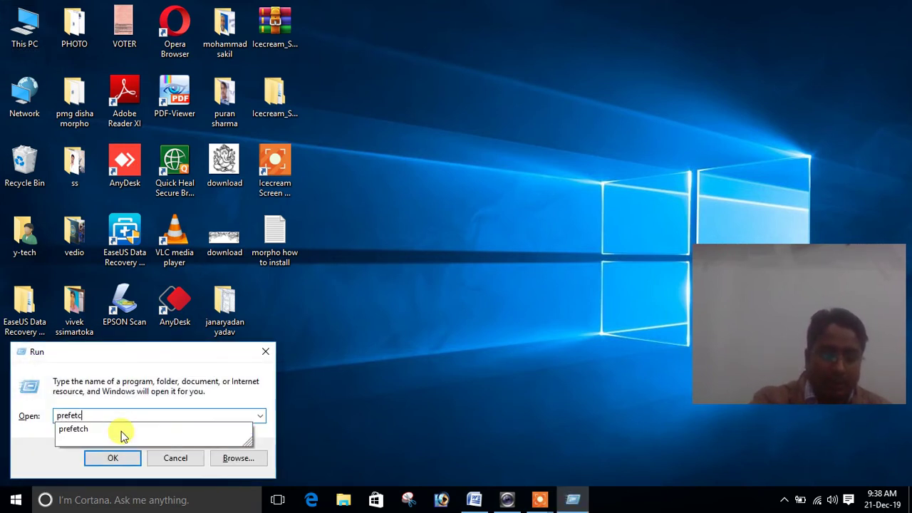
click(121, 430)
click(117, 457)
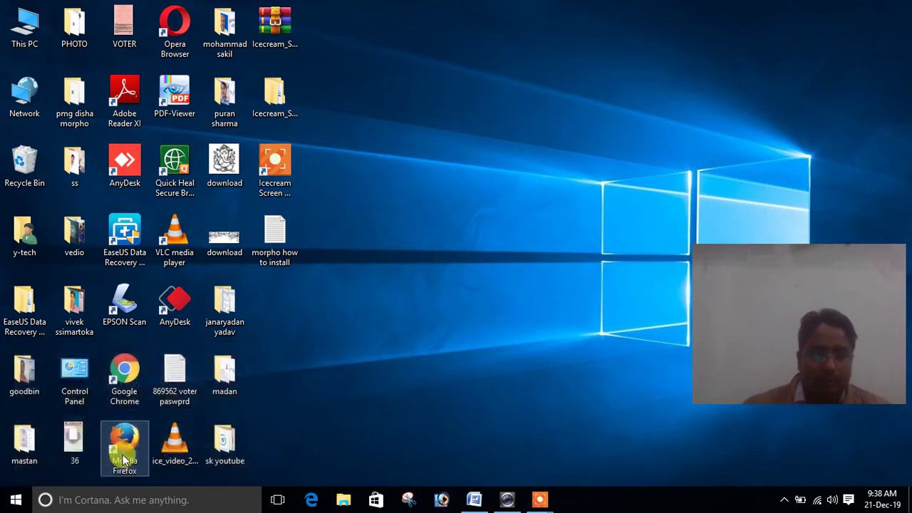
click(456, 266)
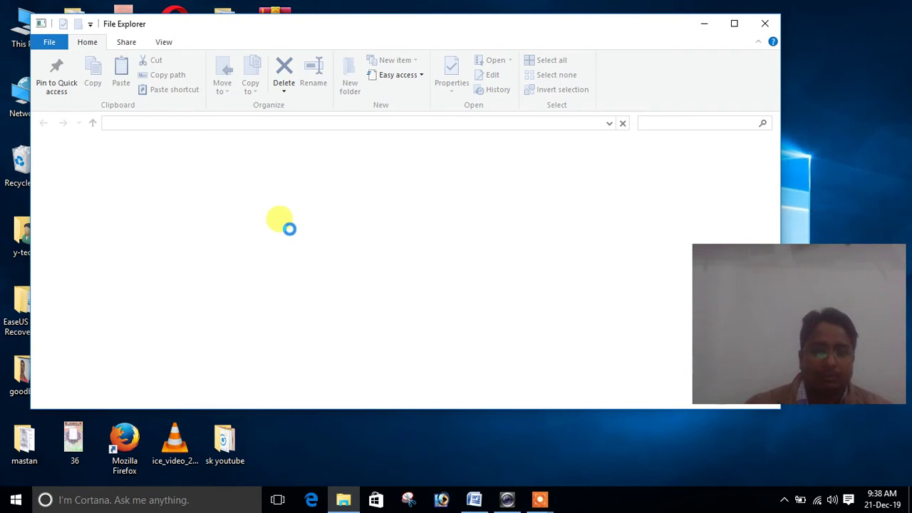
Permanently delete all items in the Prefetch folder and close the folder window
click(275, 208)
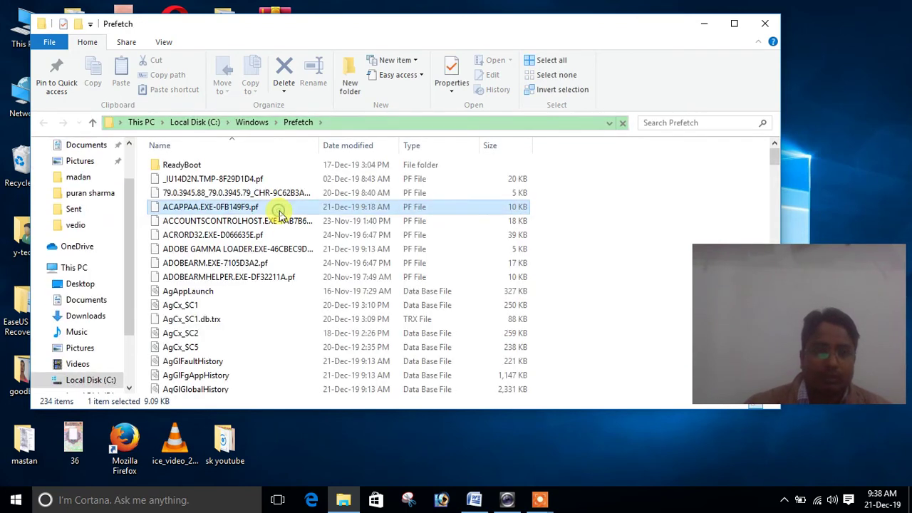
key(ctrl+a)
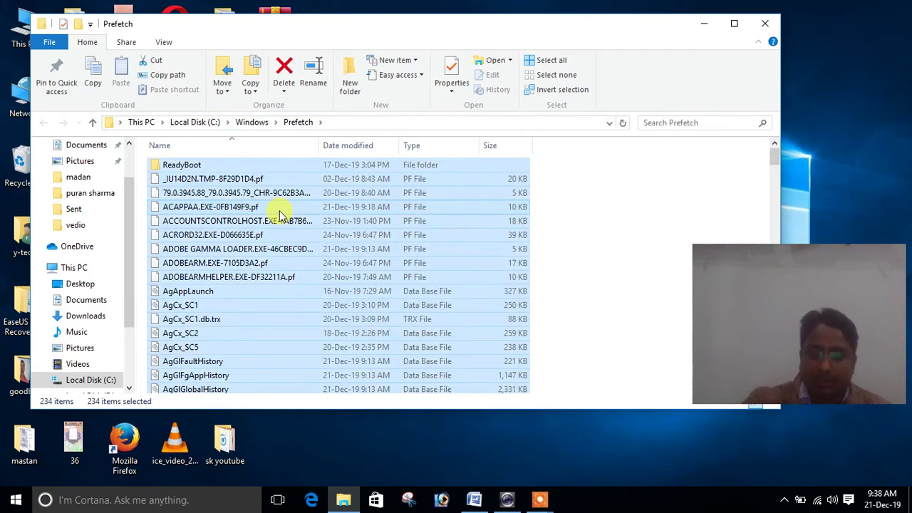
key(shift+Delete)
click(497, 258)
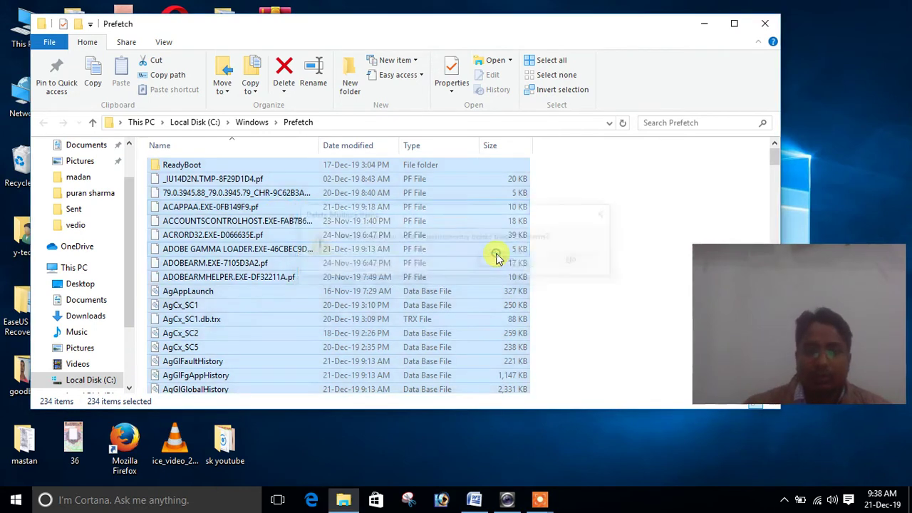
click(417, 219)
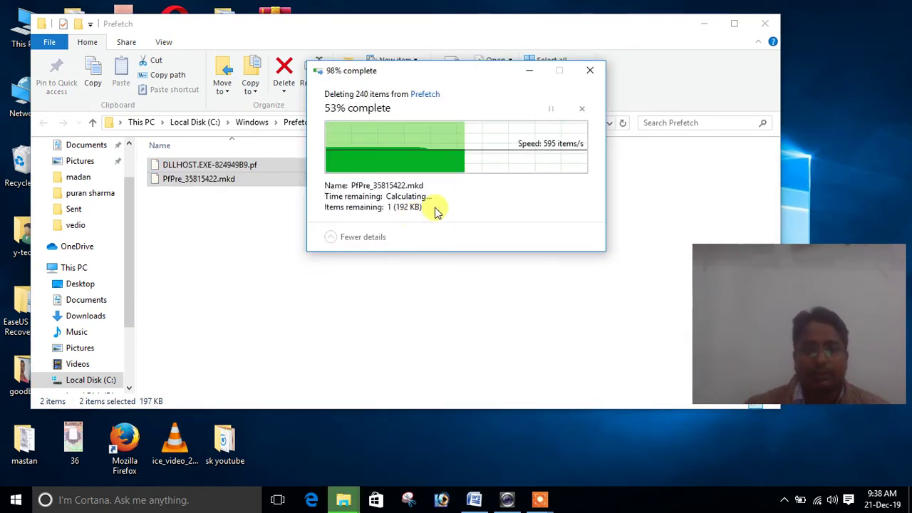
click(491, 220)
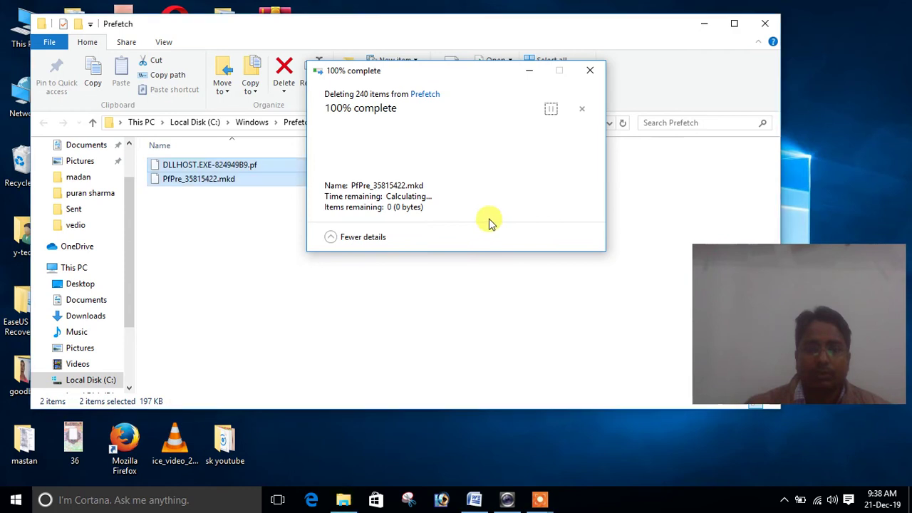
click(765, 23)
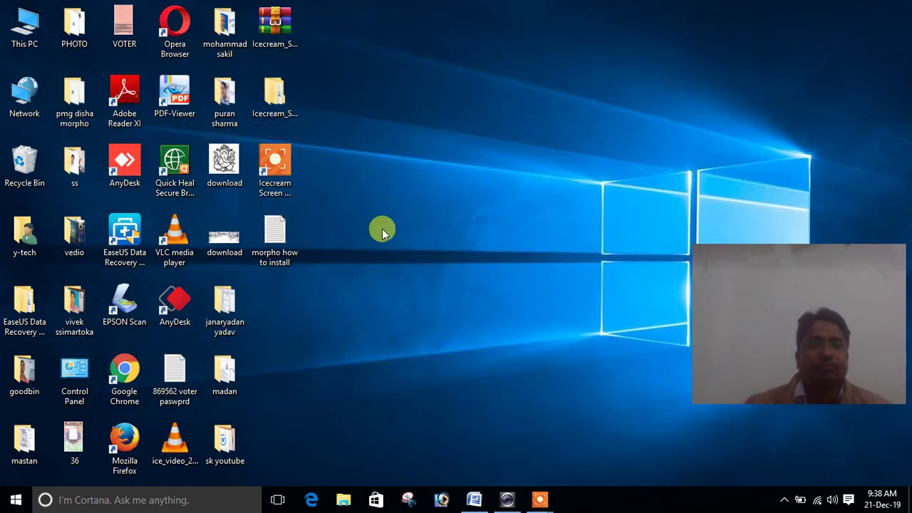
Open the 2019 driver folder on Local Disk (E:)
double_click(24, 25)
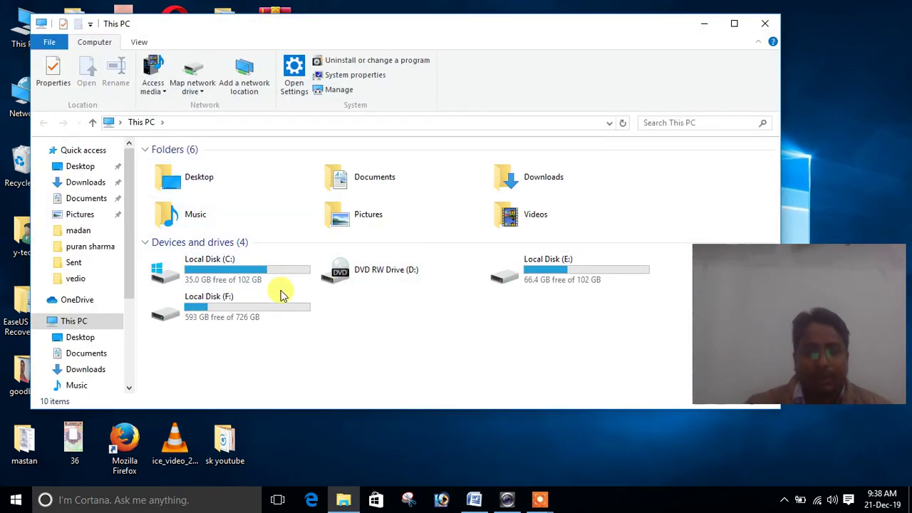
double_click(523, 284)
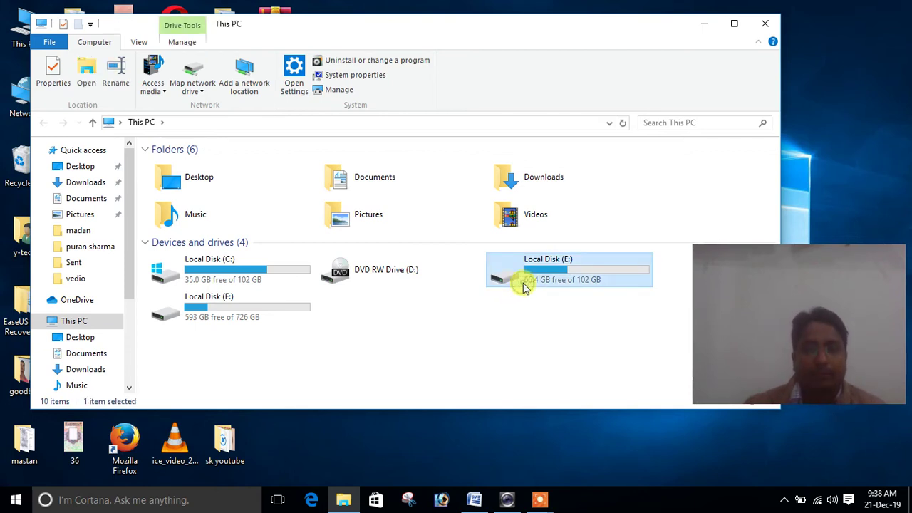
double_click(172, 167)
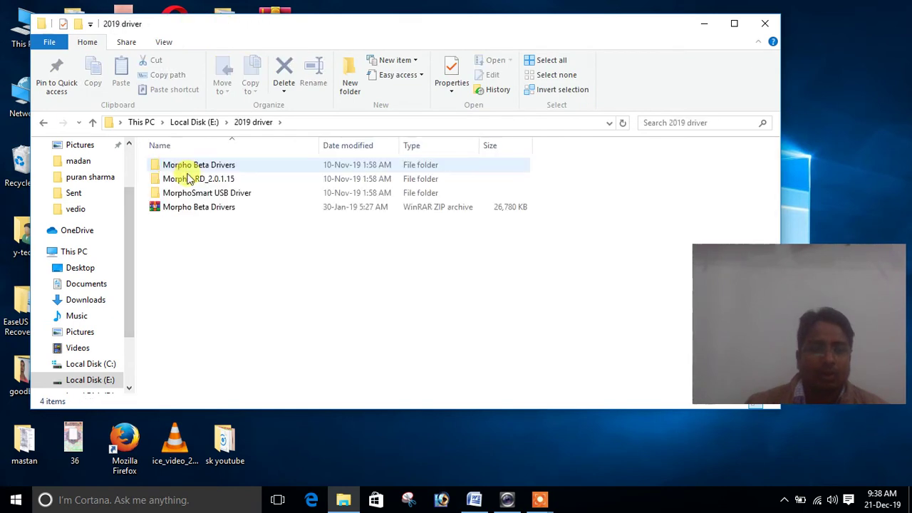
Extract the Morpho Beta Drivers ZIP archive into the current folder, replacing all existing files
click(192, 208)
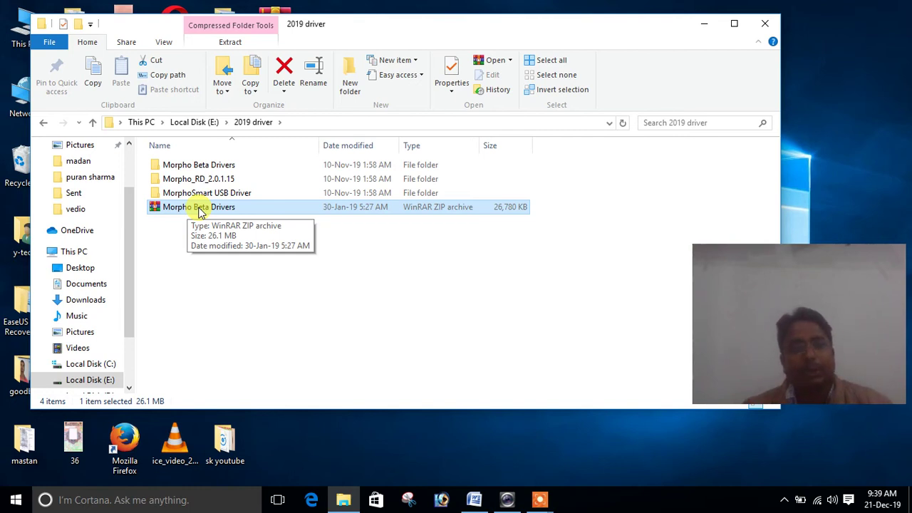
right_click(200, 210)
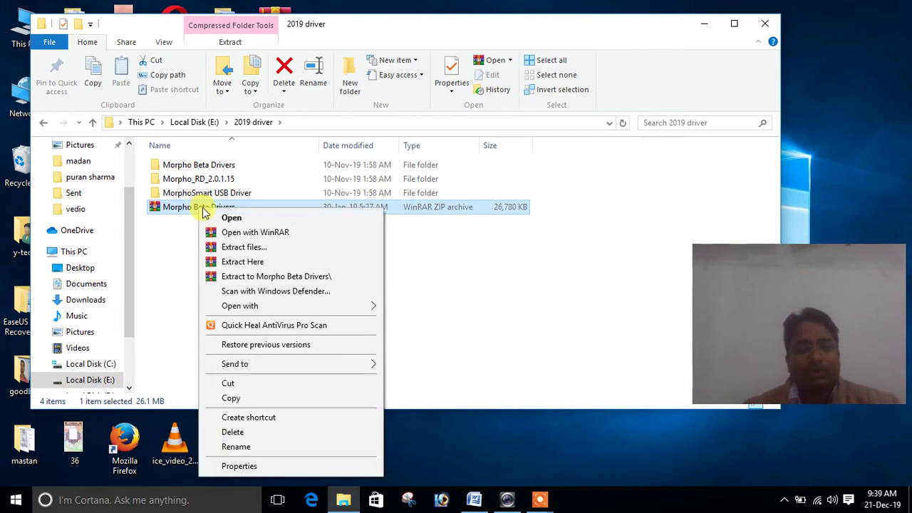
click(244, 262)
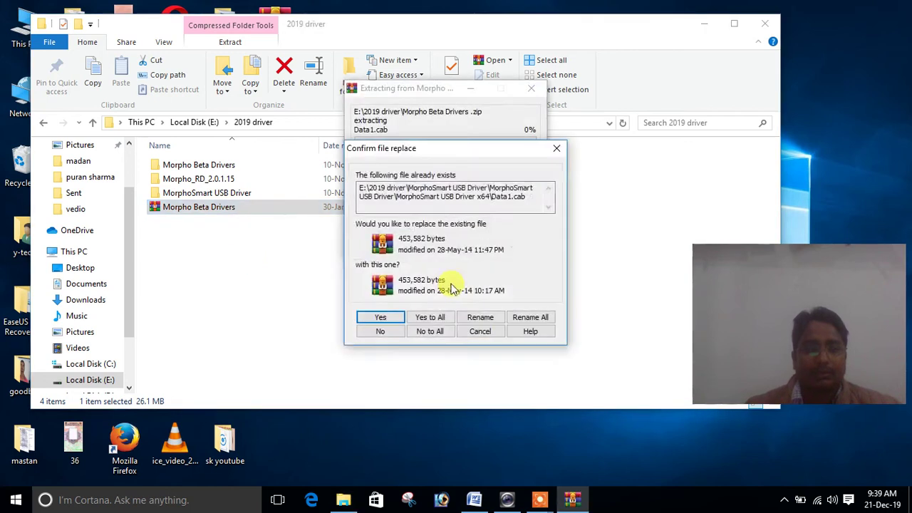
click(396, 313)
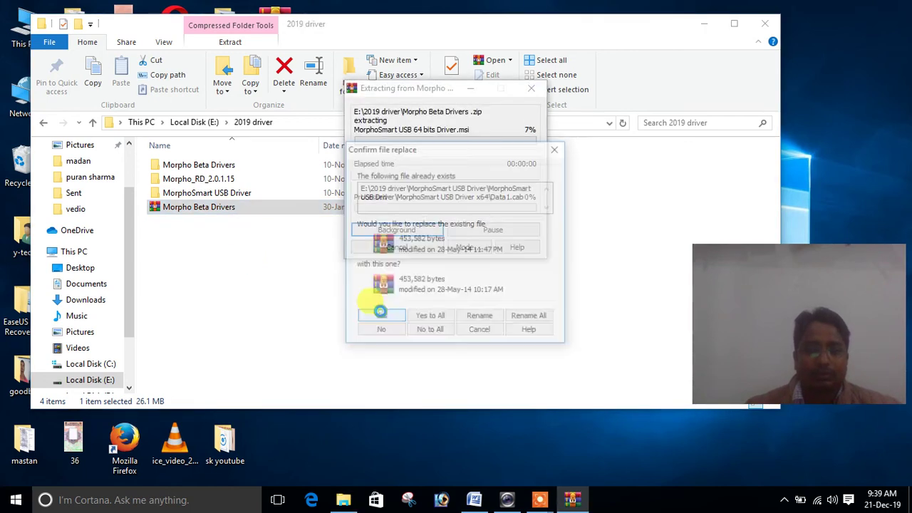
click(418, 314)
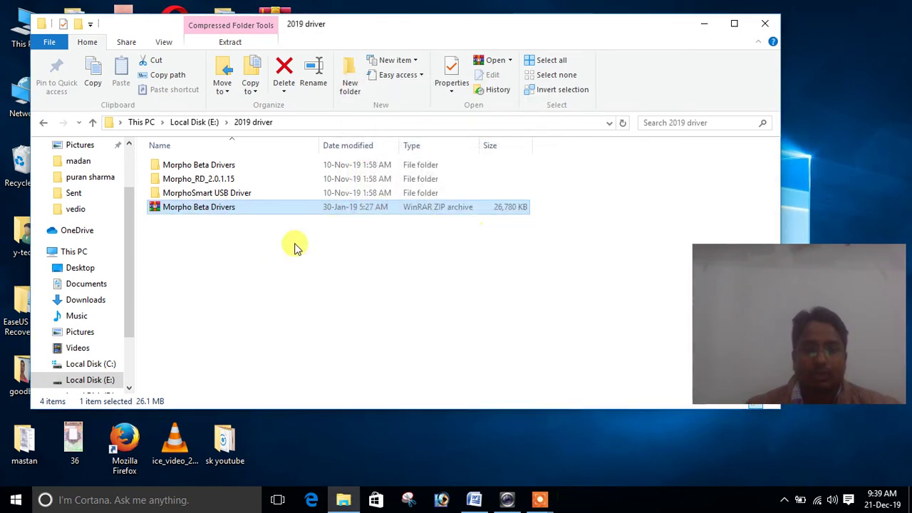
click(274, 248)
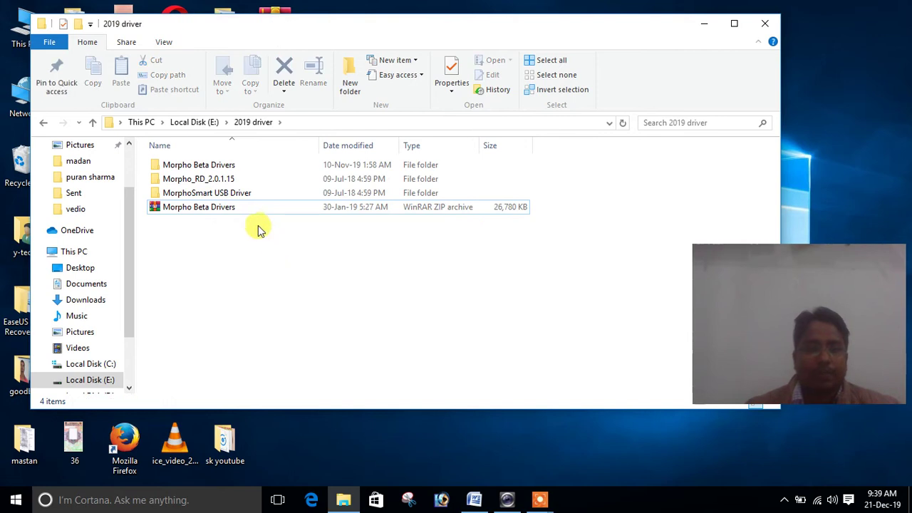
Open the extracted MorphoSmart USB Driver folder and its inner folder of the same name
double_click(219, 194)
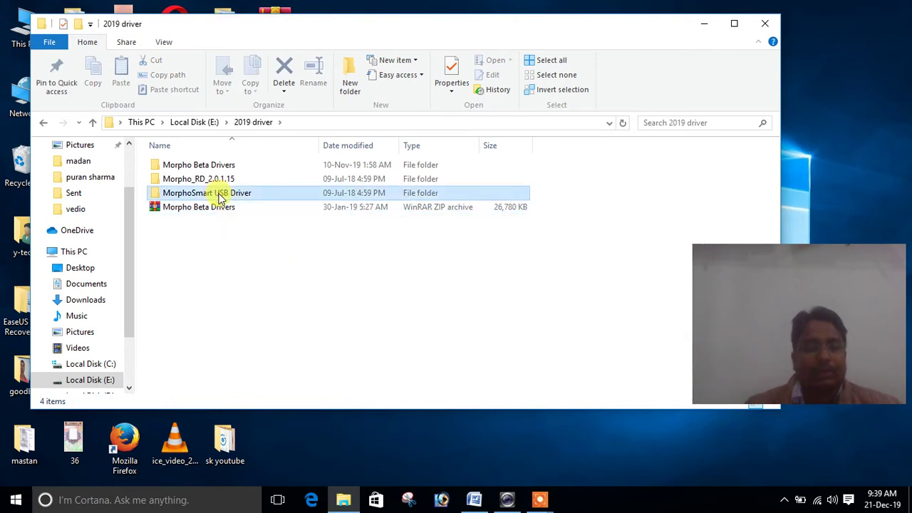
click(217, 165)
double_click(218, 165)
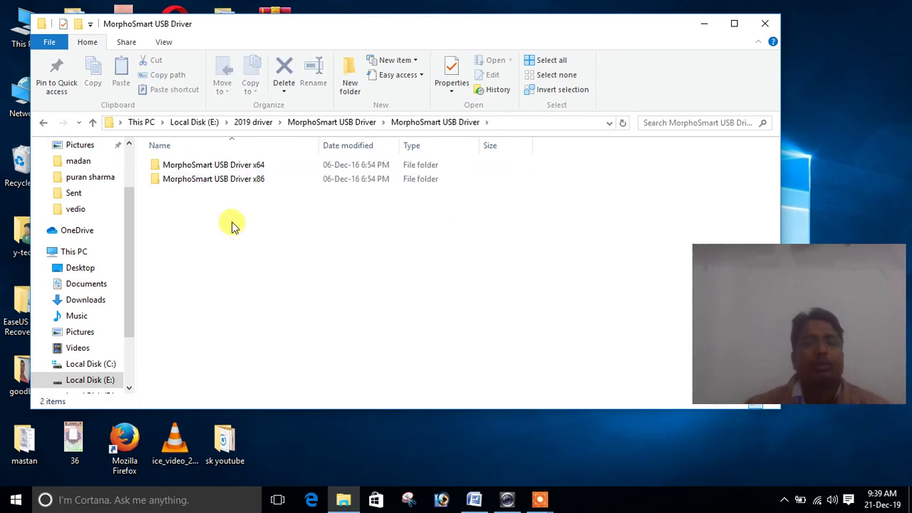
Move the folder window aside and open the properties of This PC to check the system type
drag(256, 32, 302, 31)
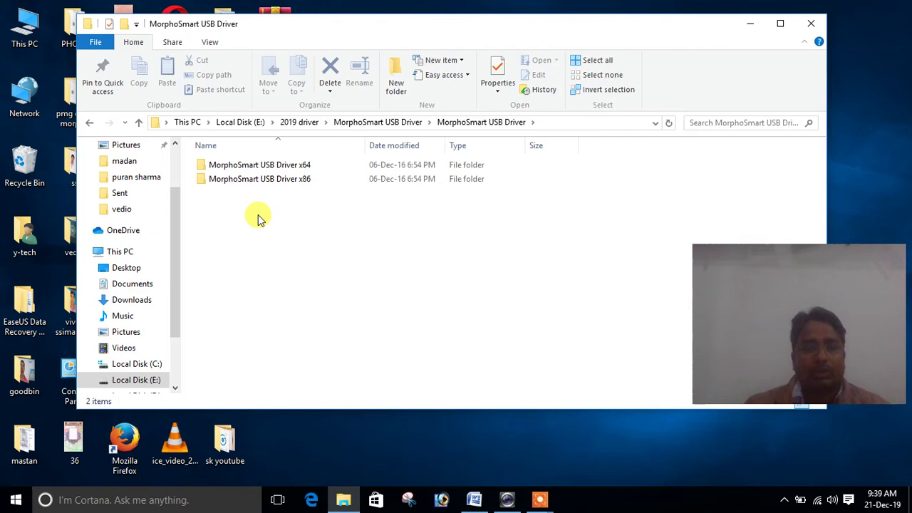
right_click(32, 34)
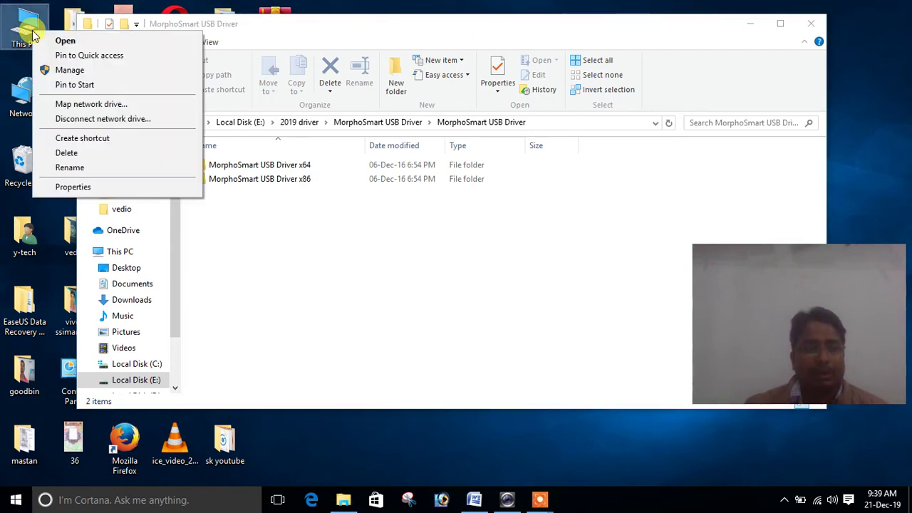
click(65, 188)
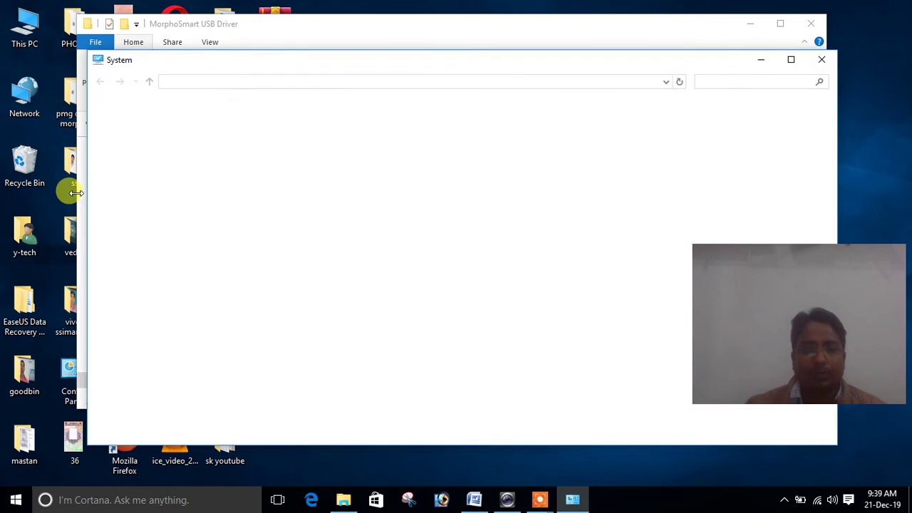
Switch to the Icecream Screen Recorder controls and open the drawing tools
click(539, 499)
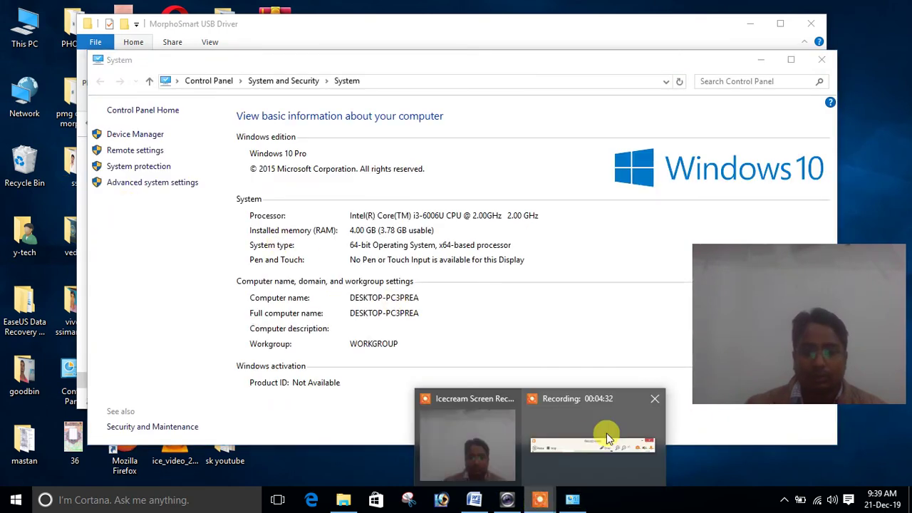
click(544, 501)
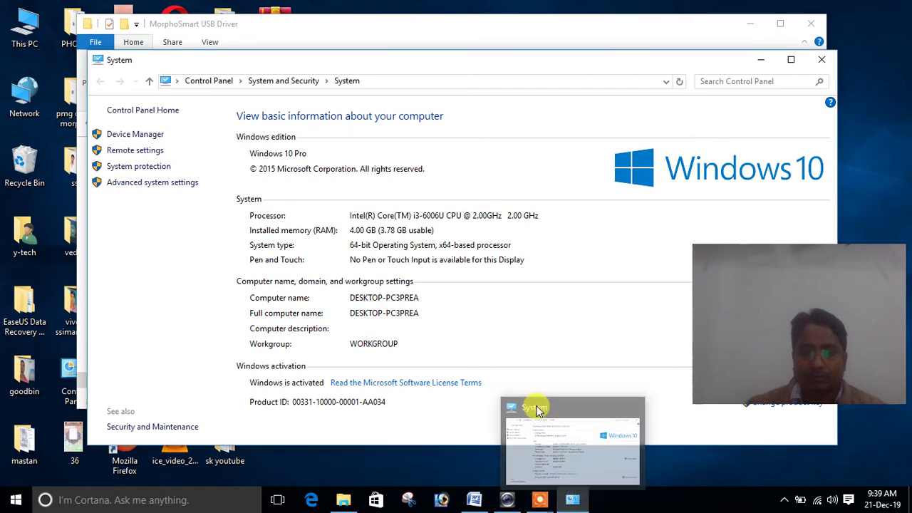
mouse_move(543, 502)
click(553, 436)
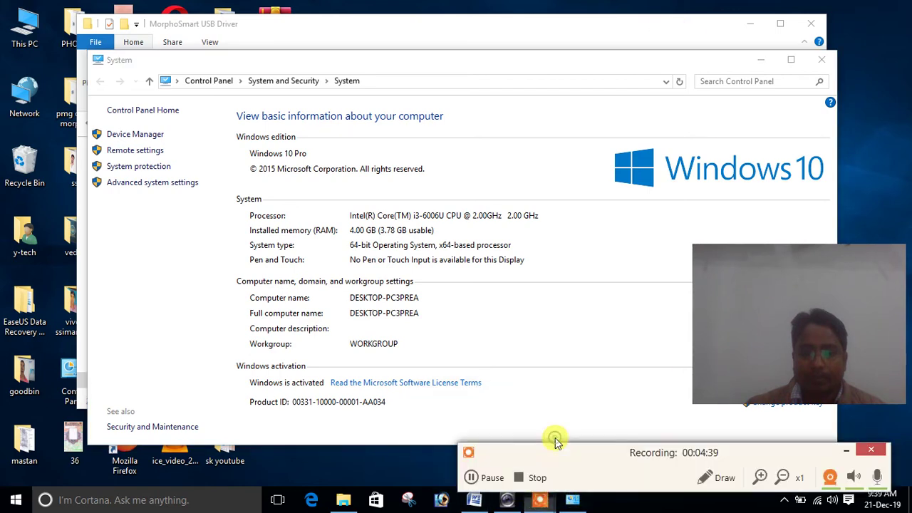
click(724, 478)
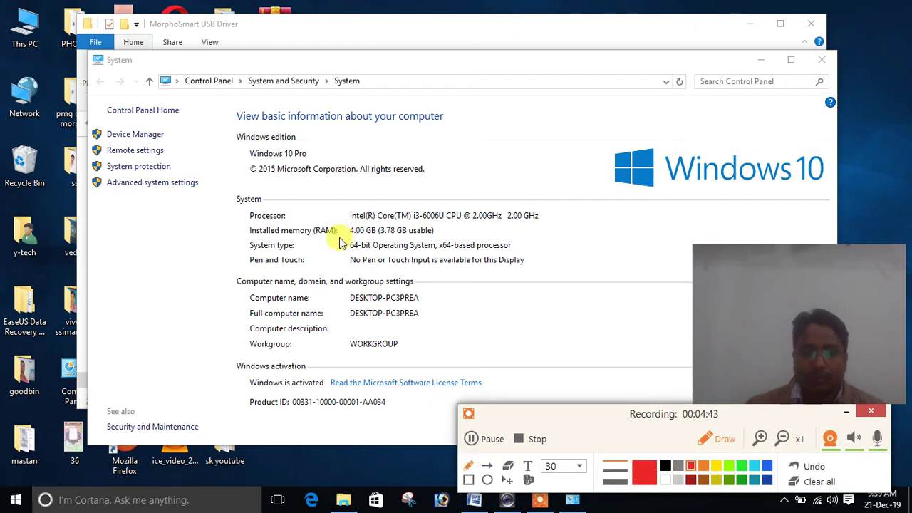
Mark the system type with a red freehand stroke, clear the drawing, and put away the recorder controls and System window
mouse_move(391, 251)
mouse_down()
mouse_move(350, 242)
mouse_move(371, 240)
mouse_up()
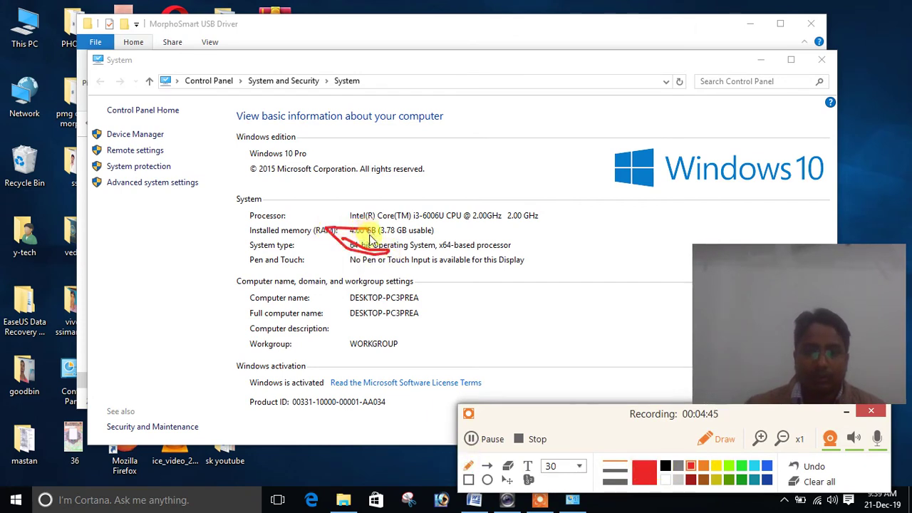
click(810, 483)
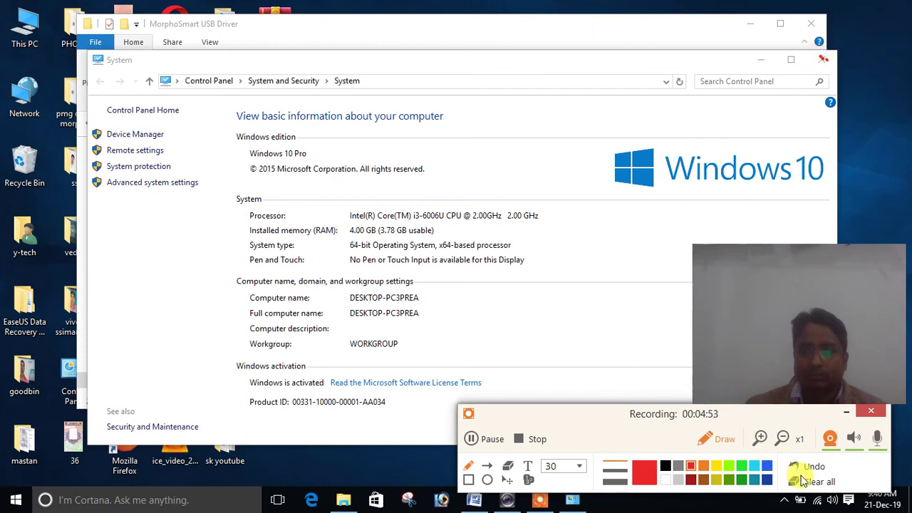
click(845, 412)
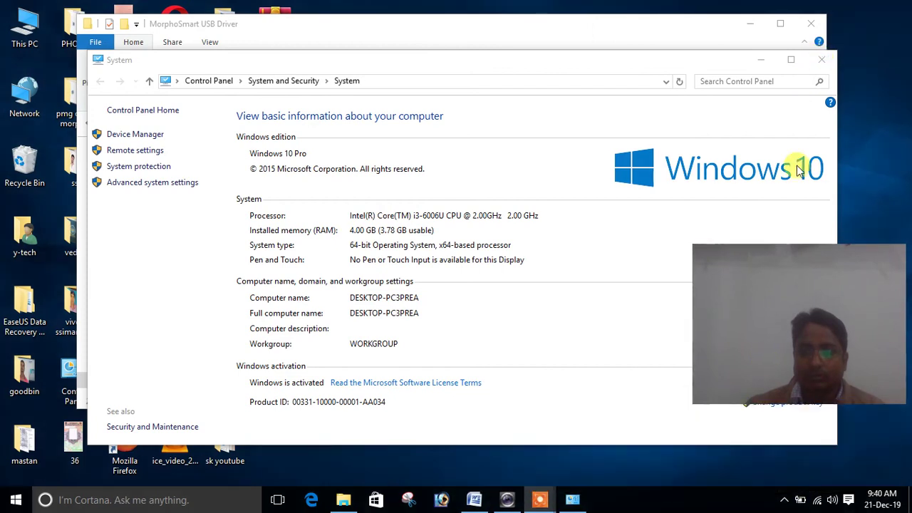
click(823, 62)
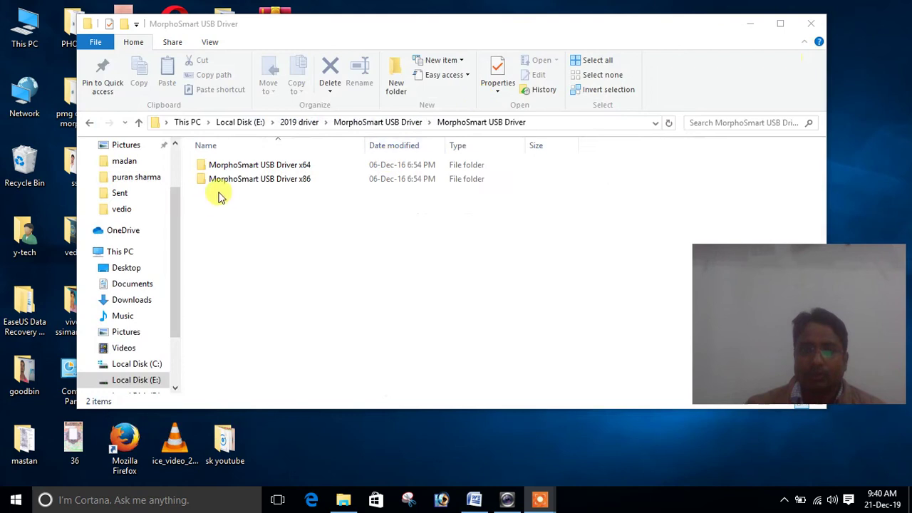
Open the MorphoSmart USB Driver x64 folder and run its setup application
click(245, 170)
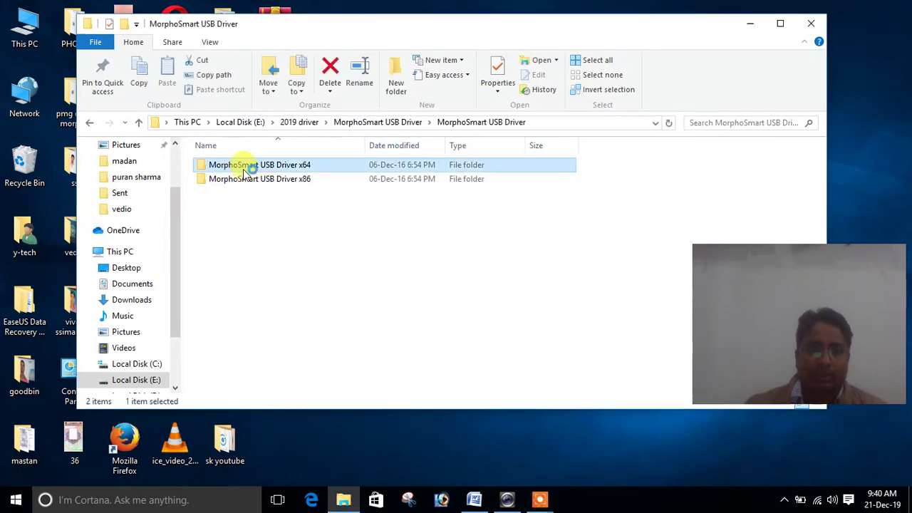
double_click(243, 165)
click(223, 196)
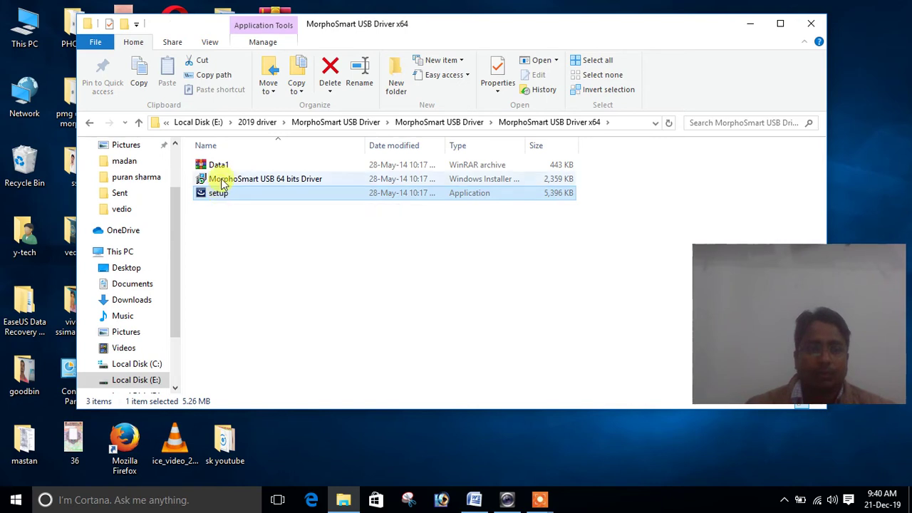
double_click(220, 196)
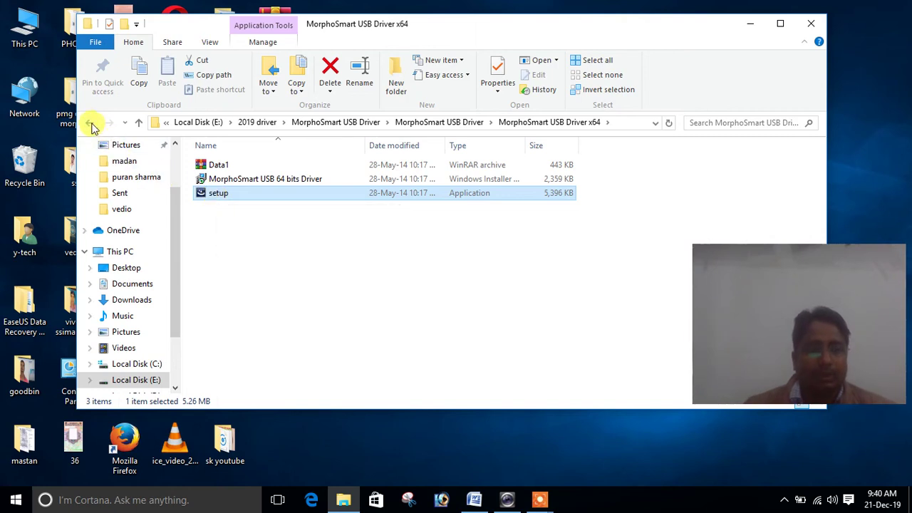
Return to the 2019 driver folder and open the EXE folder inside the nested Morpho_RD_2.0.1.15 folders
click(89, 123)
click(89, 122)
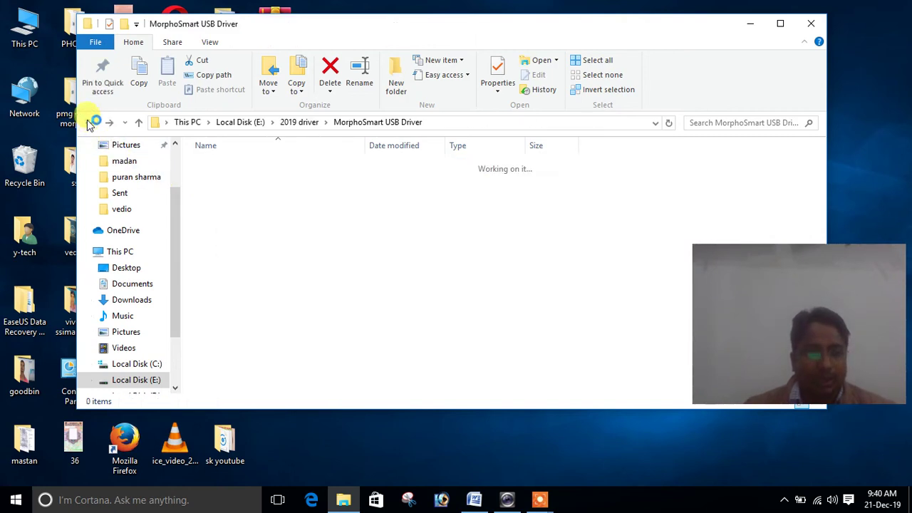
click(89, 122)
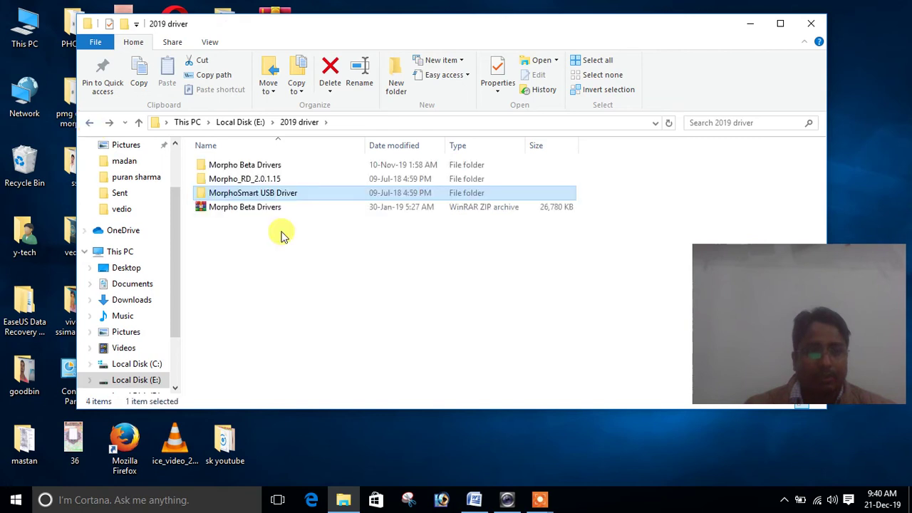
double_click(248, 180)
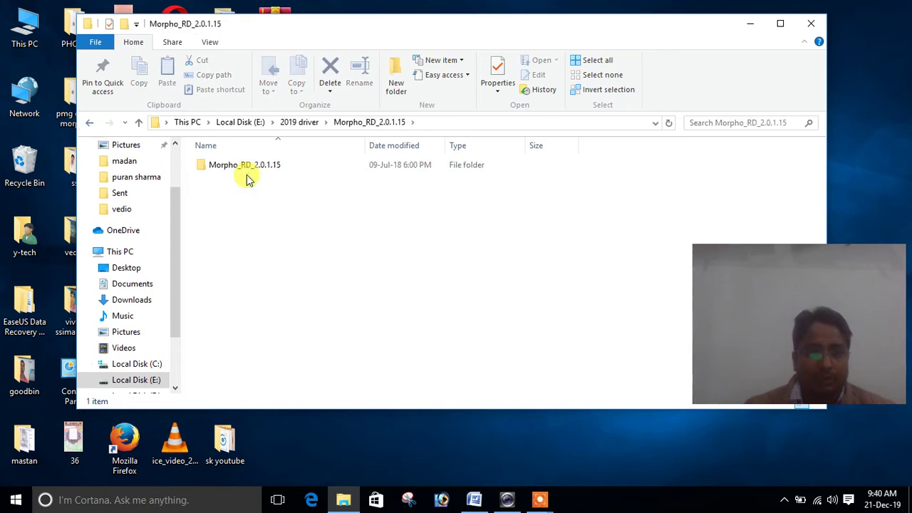
click(243, 171)
double_click(243, 171)
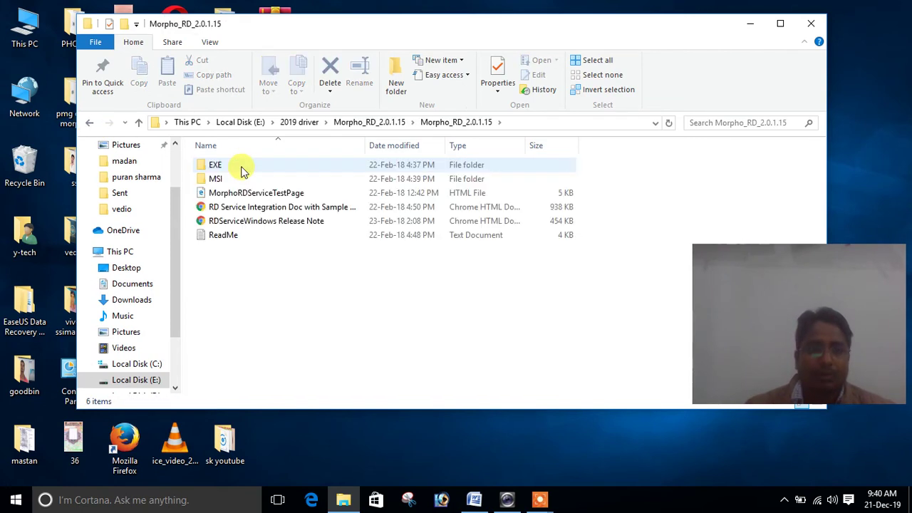
double_click(236, 170)
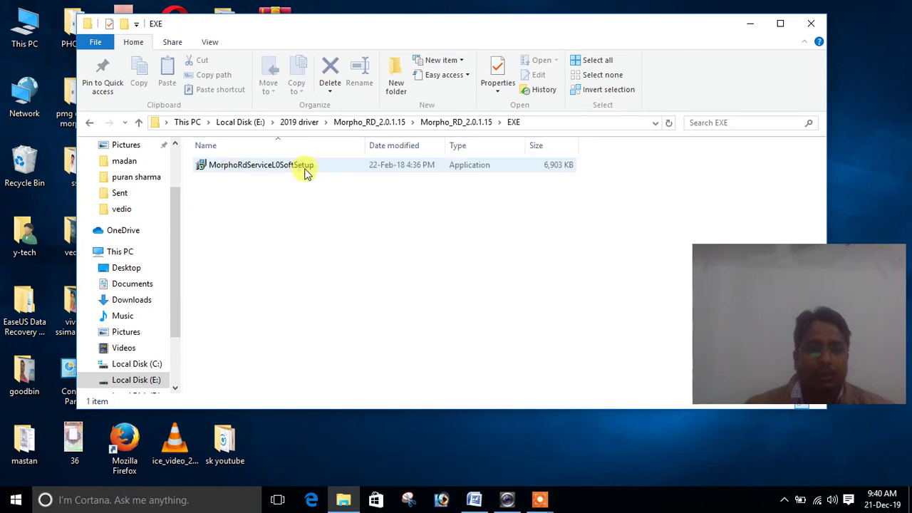
Look over the actions available for the MorphoRdServiceL0SoftSetup application
right_click(266, 168)
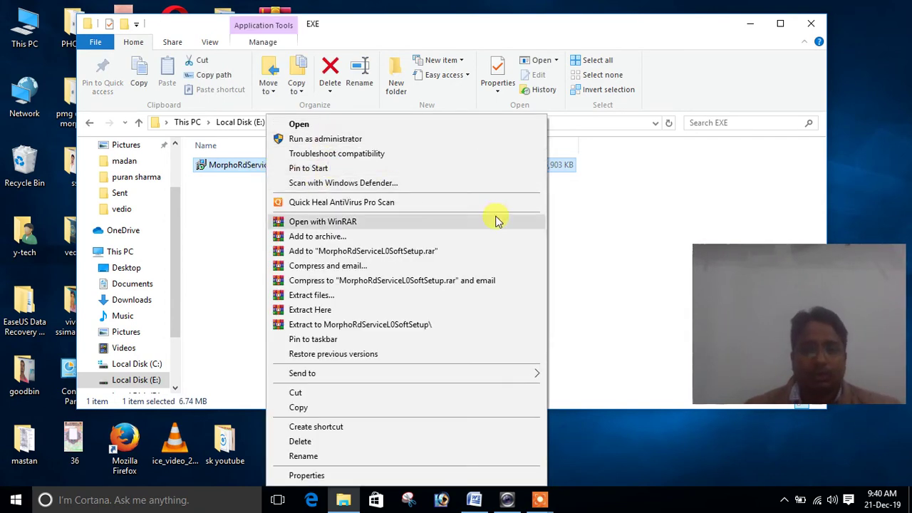
click(592, 236)
click(592, 236)
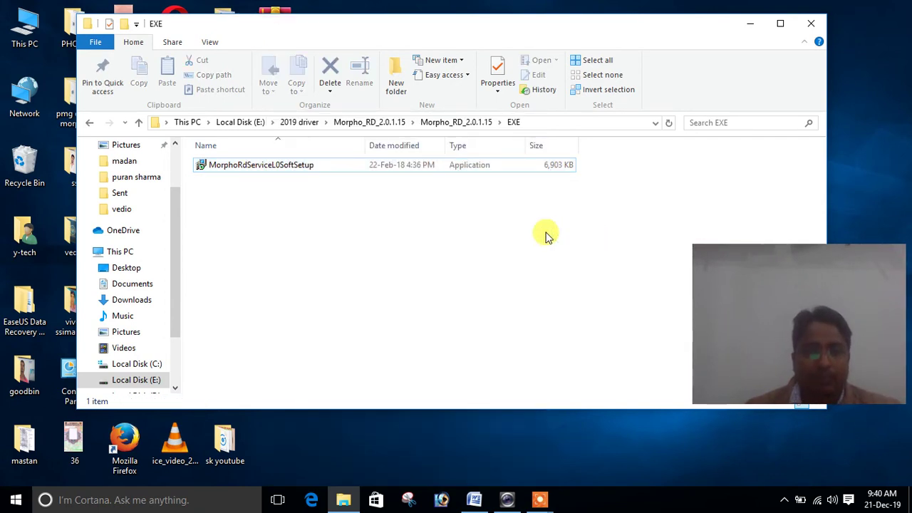
Go back to the inner Morpho_RD_2.0.1.15 folder and close the folder window
click(89, 122)
click(282, 289)
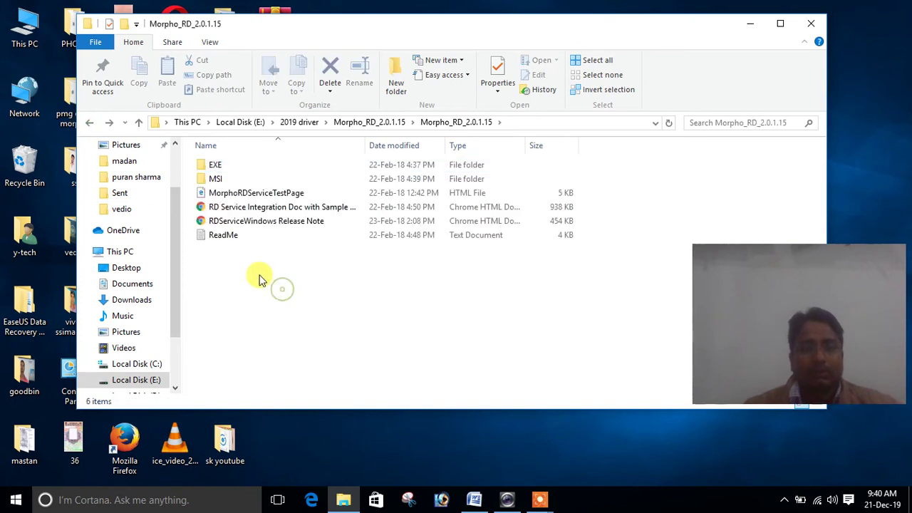
click(811, 25)
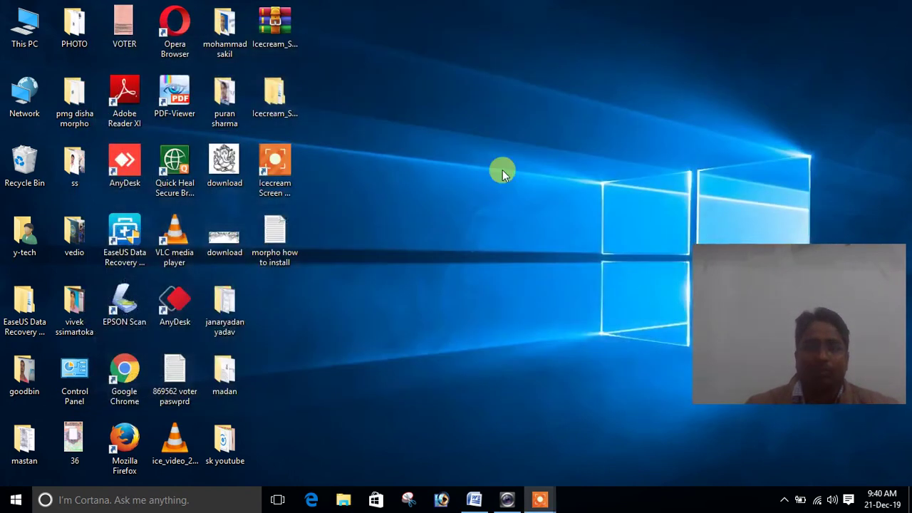
Refresh the Windows desktop three times
right_click(448, 205)
click(459, 244)
right_click(435, 234)
click(465, 279)
right_click(411, 245)
click(443, 284)
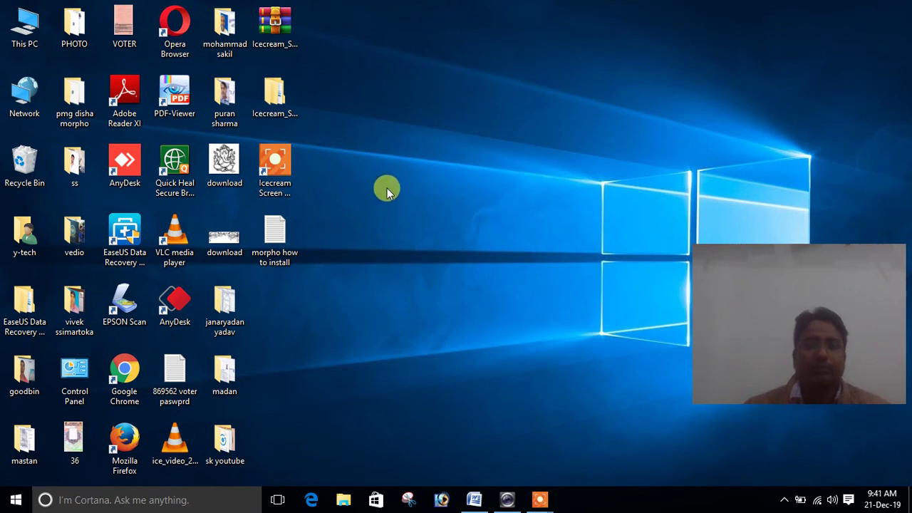
Launch Google Chrome from the desktop and open its Settings page
click(136, 370)
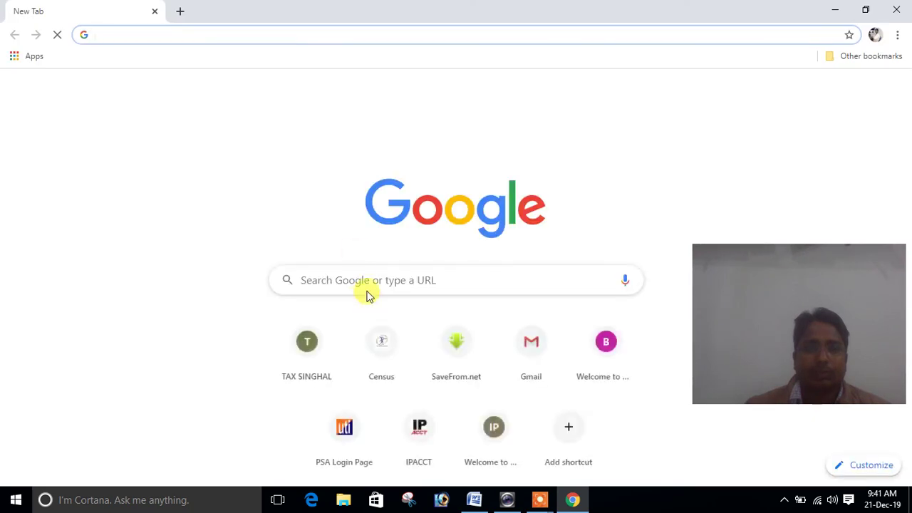
click(367, 284)
click(898, 35)
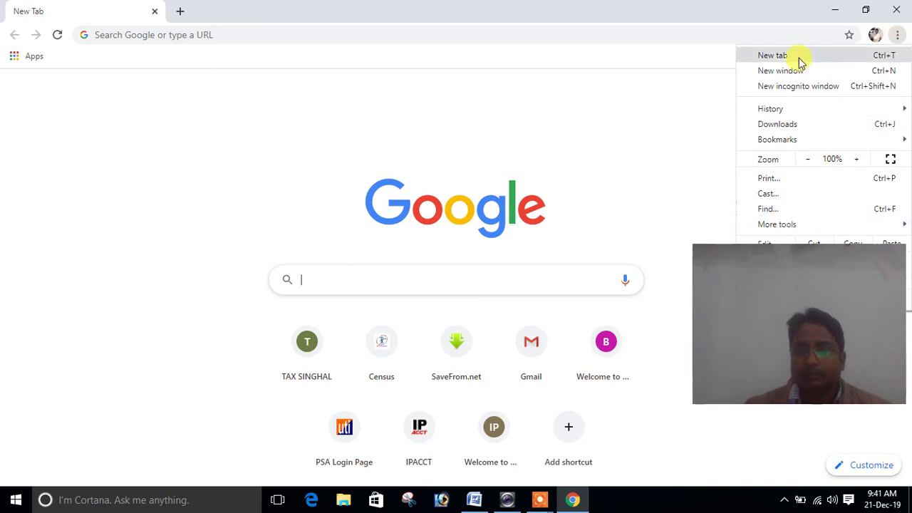
click(735, 300)
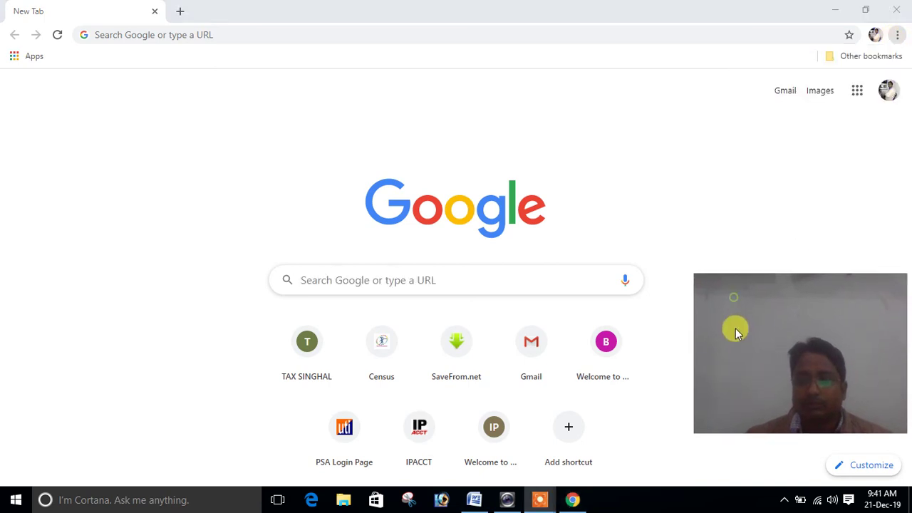
click(898, 37)
click(782, 262)
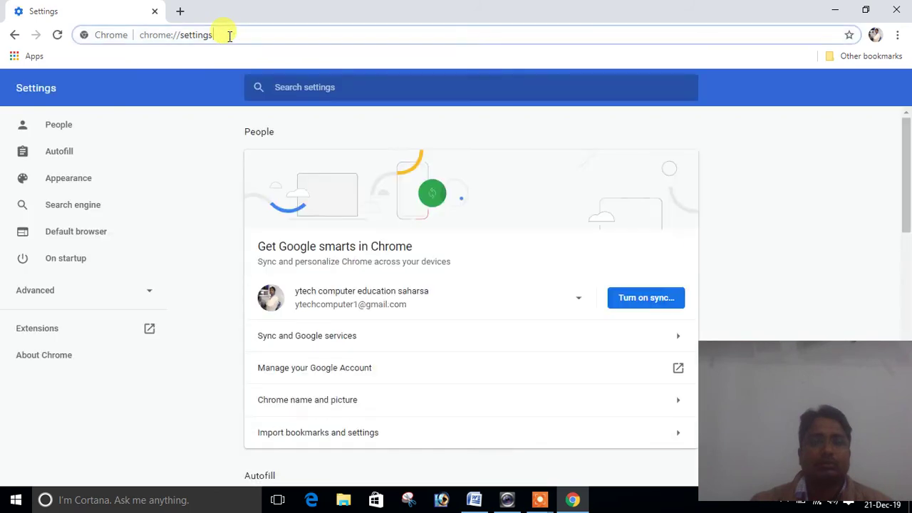
Change the address from the settings page to chrome://flags and load the Experiments page
key(BackSpace)
key(BackSpace)
key(BackSpace)
key(BackSpace)
key(BackSpace)
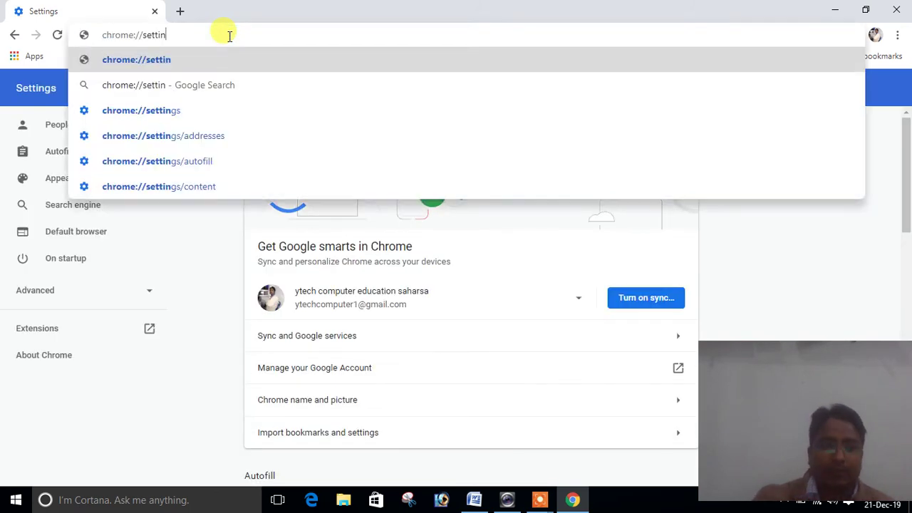
key(BackSpace)
key(BackSpace)
key(BackSpace)
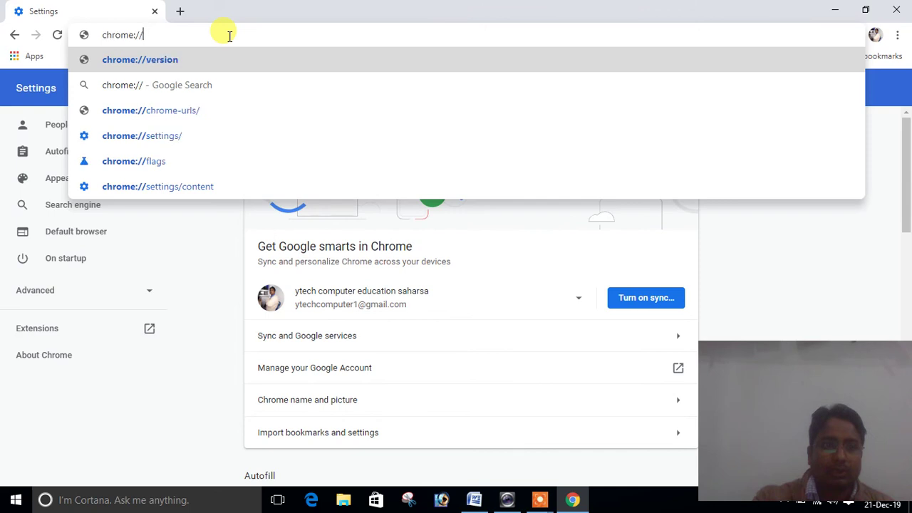
text(fla)
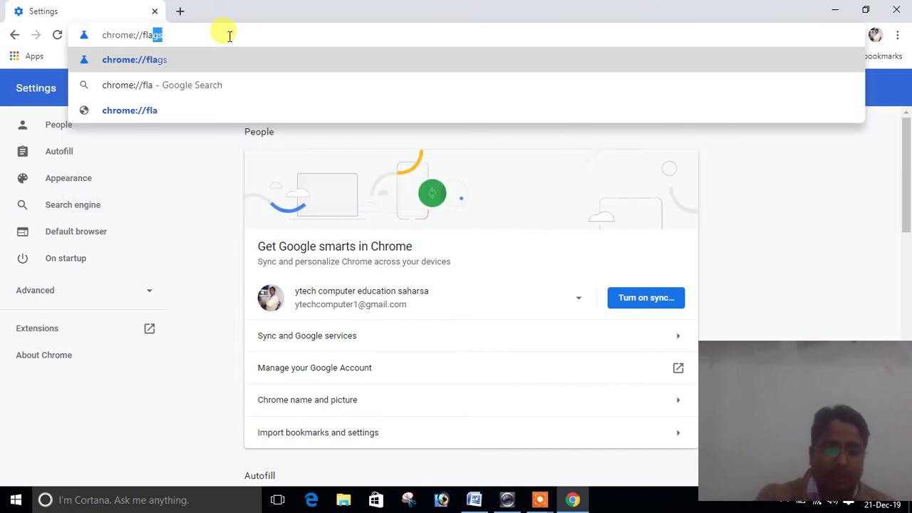
text(gs)
key(Return)
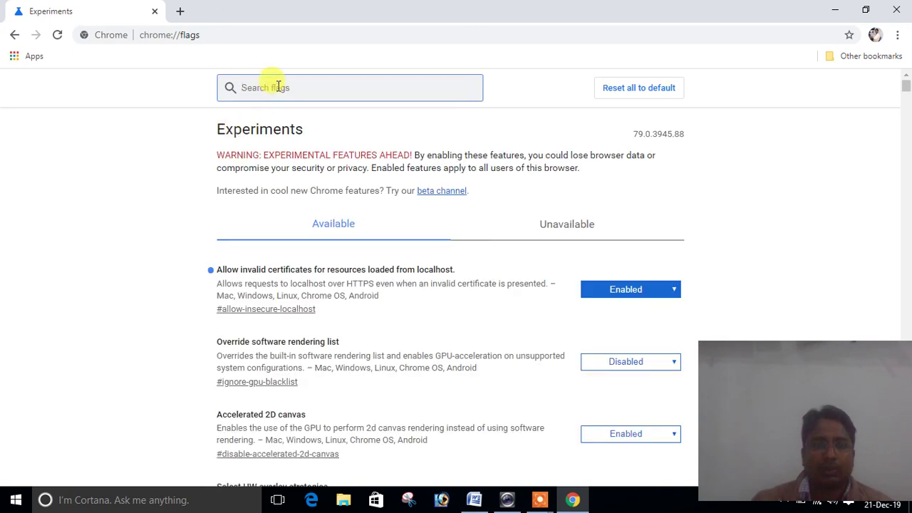
Search the flags for "allow" and set "Allow invalid certificates for resources loaded from localhost" to Enabled
text(a)
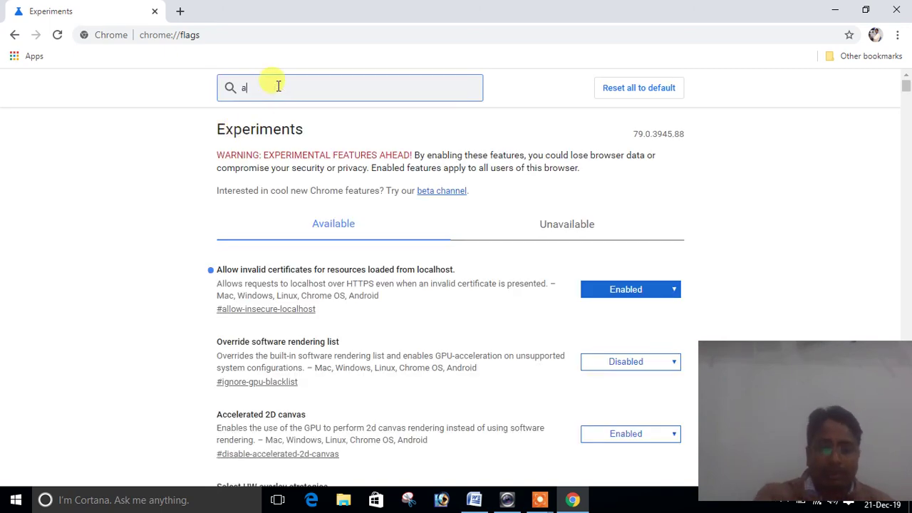
text(llow)
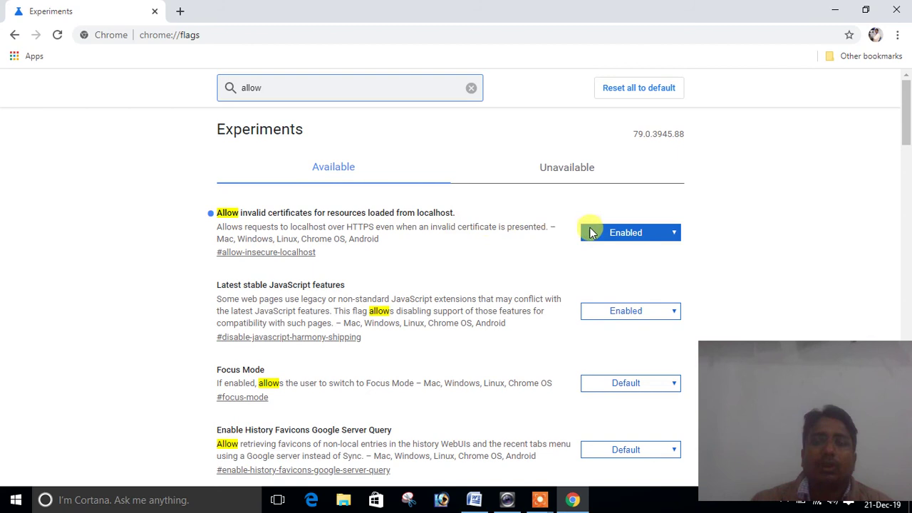
click(600, 232)
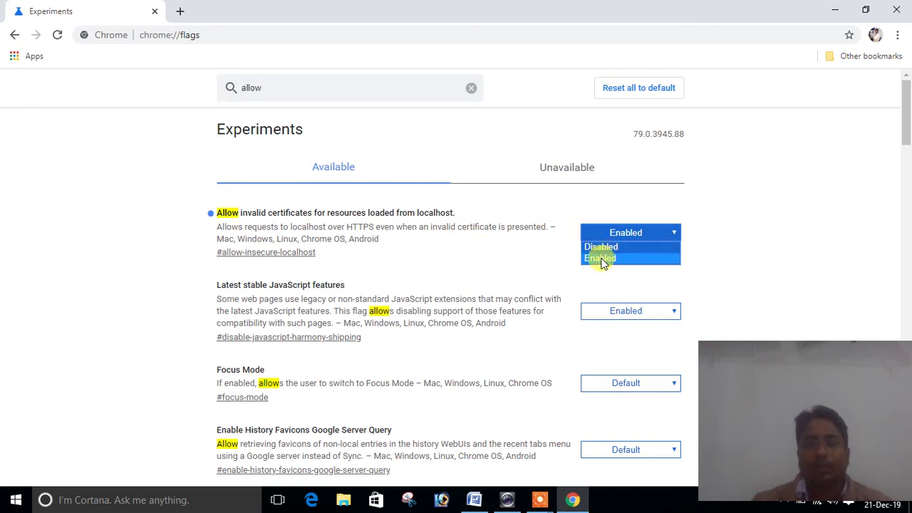
click(601, 259)
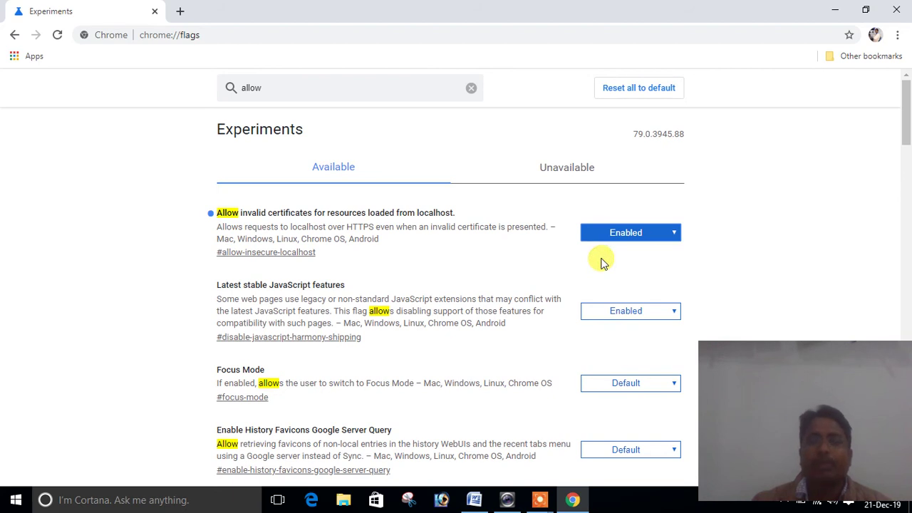
Look through the remaining experiment flags that match "allow"
drag(778, 424, 777, 184)
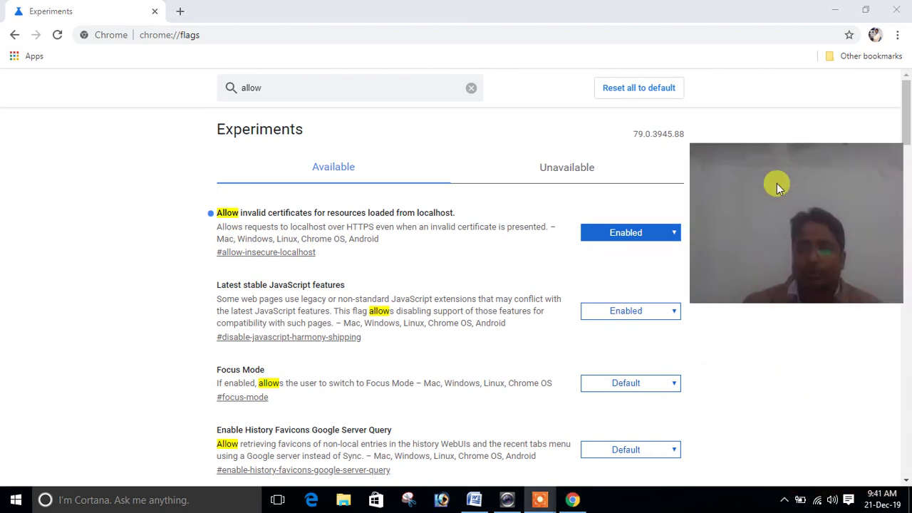
drag(906, 92, 905, 471)
scroll(650, 328, up, 3)
scroll(650, 328, up, 20)
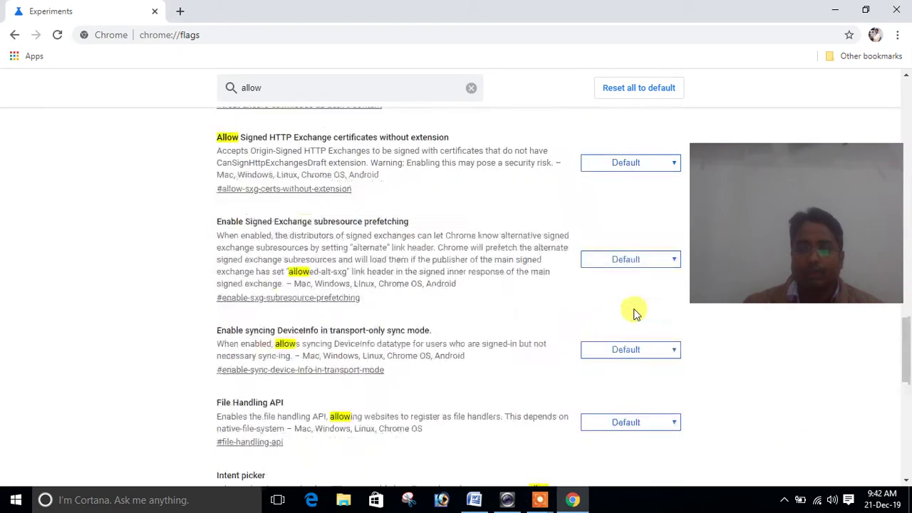
scroll(611, 241, up, 5)
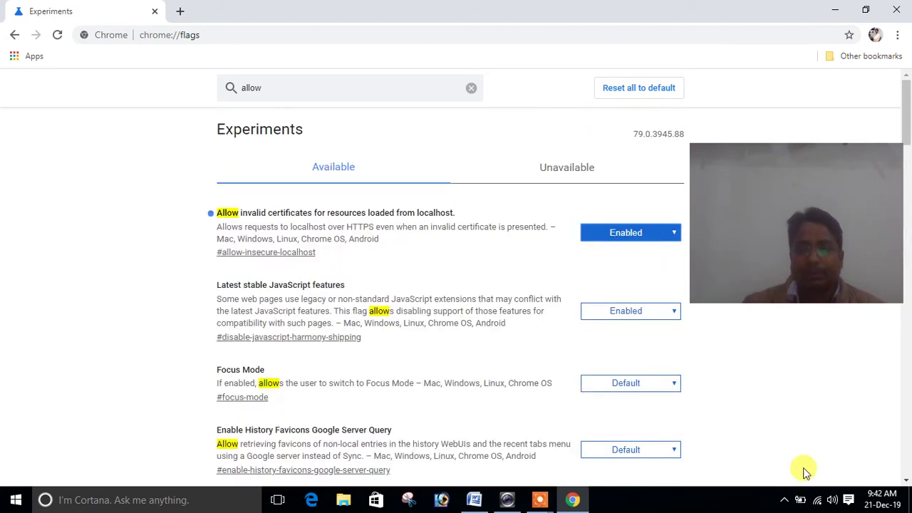
scroll(798, 467, down, 1)
scroll(777, 459, down, 10)
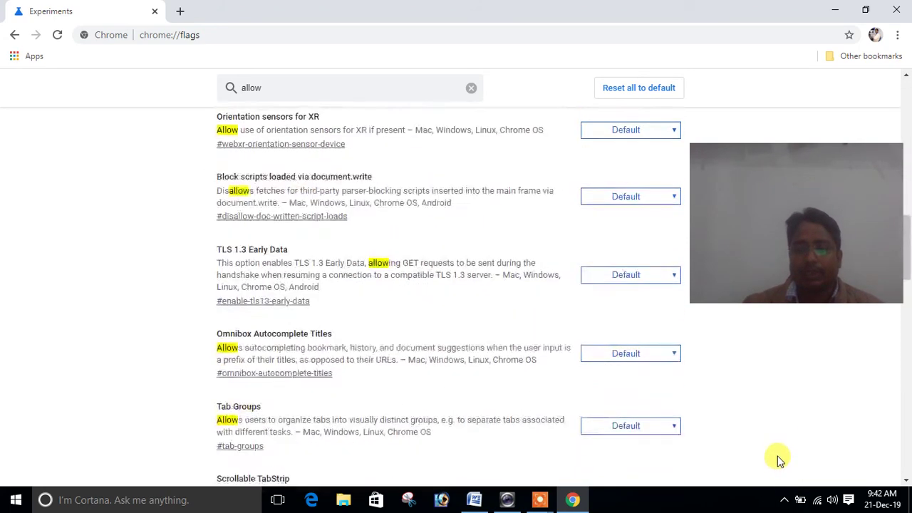
scroll(698, 372, up, 6)
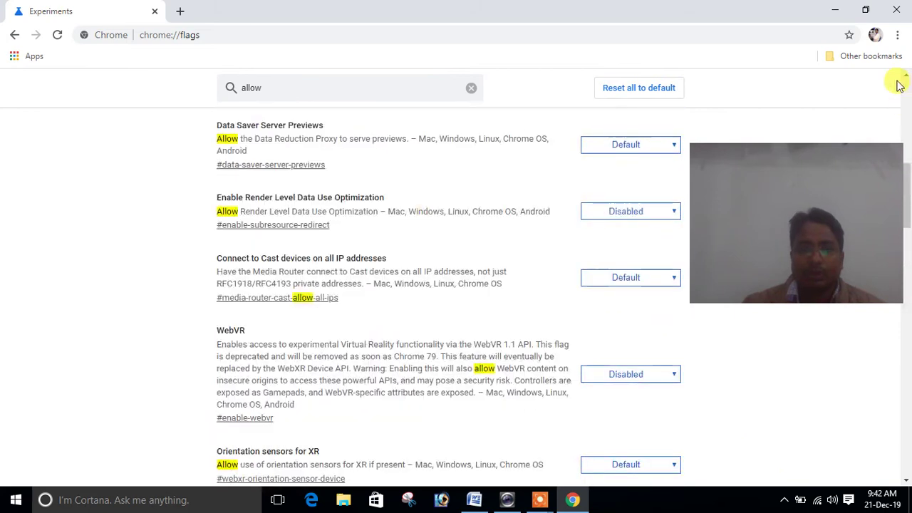
Close the Chrome window and refresh the desktop several times
click(896, 10)
right_click(406, 200)
click(441, 240)
right_click(389, 207)
click(414, 246)
right_click(378, 220)
click(404, 261)
right_click(396, 238)
click(403, 278)
right_click(399, 245)
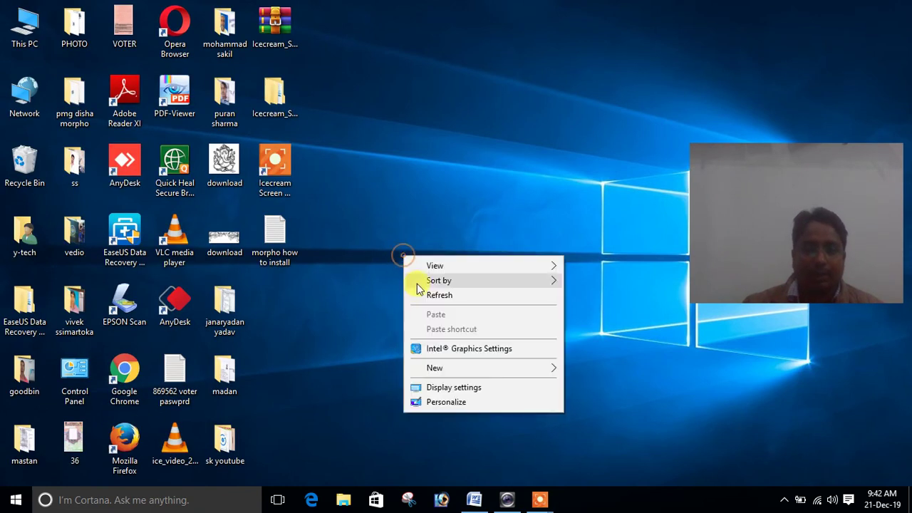
click(417, 288)
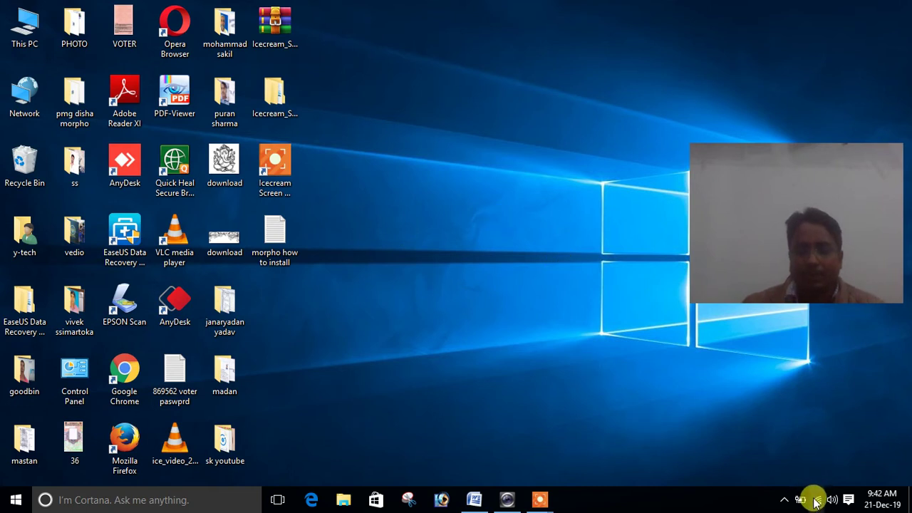
right_click(379, 265)
click(409, 304)
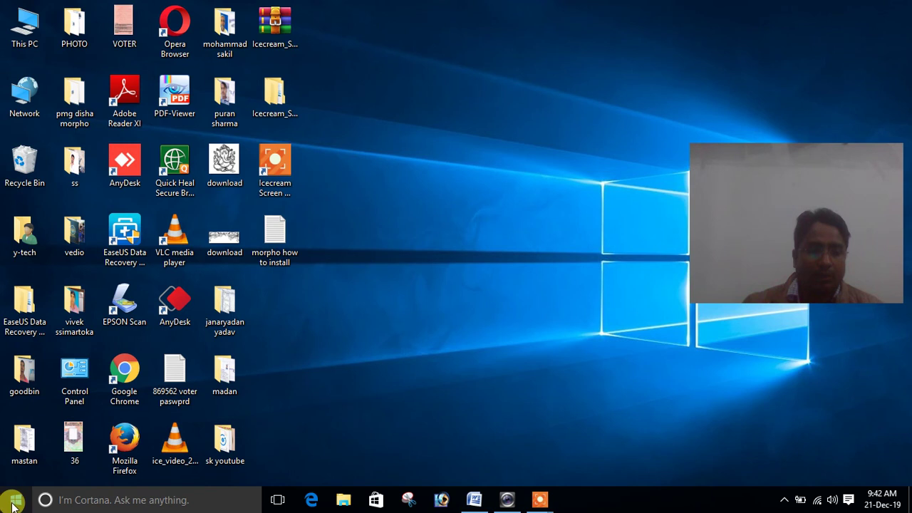
Search Windows for "servi" and open the Services desktop app
click(71, 497)
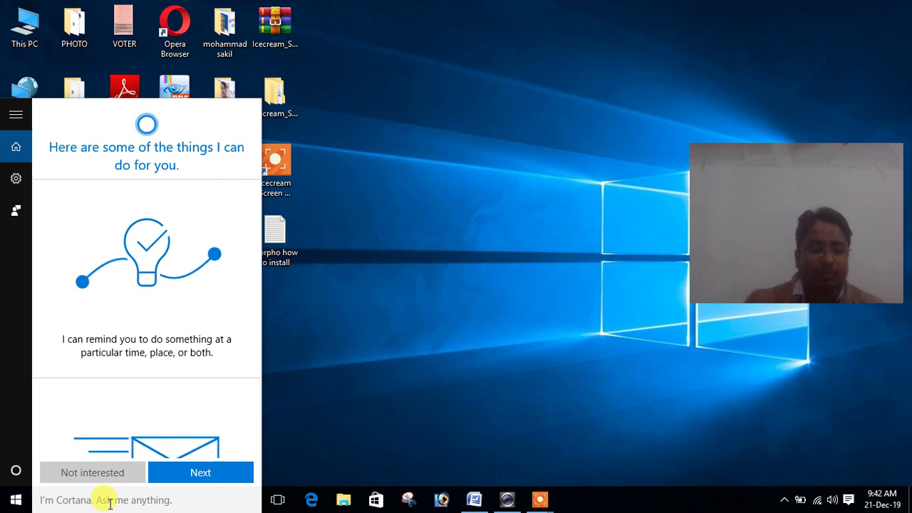
text(s)
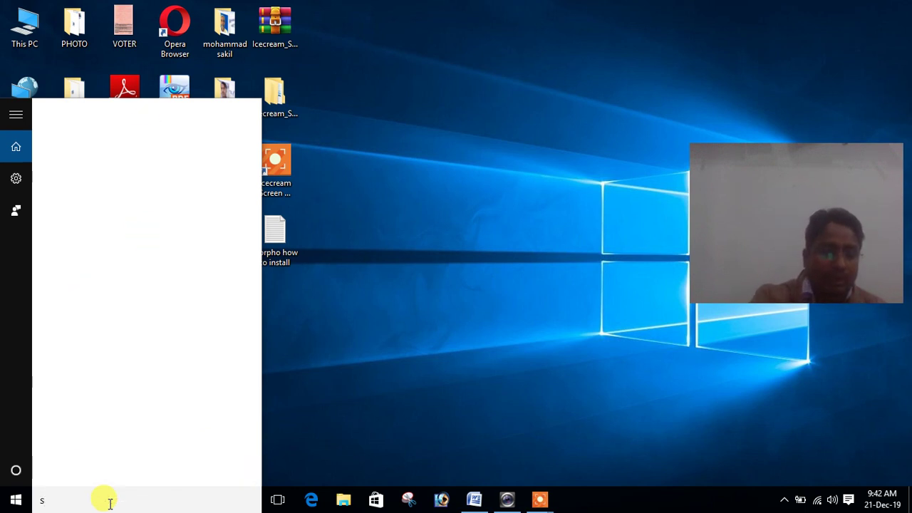
text(er)
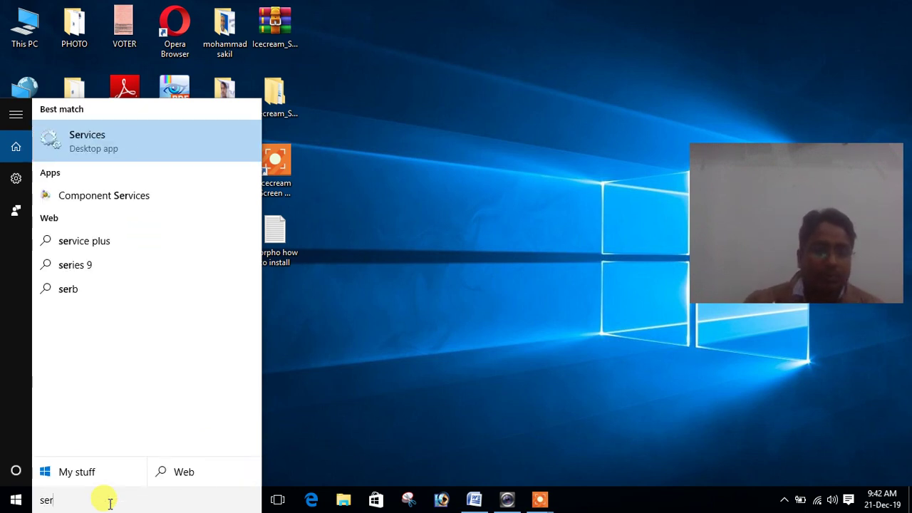
text(vi)
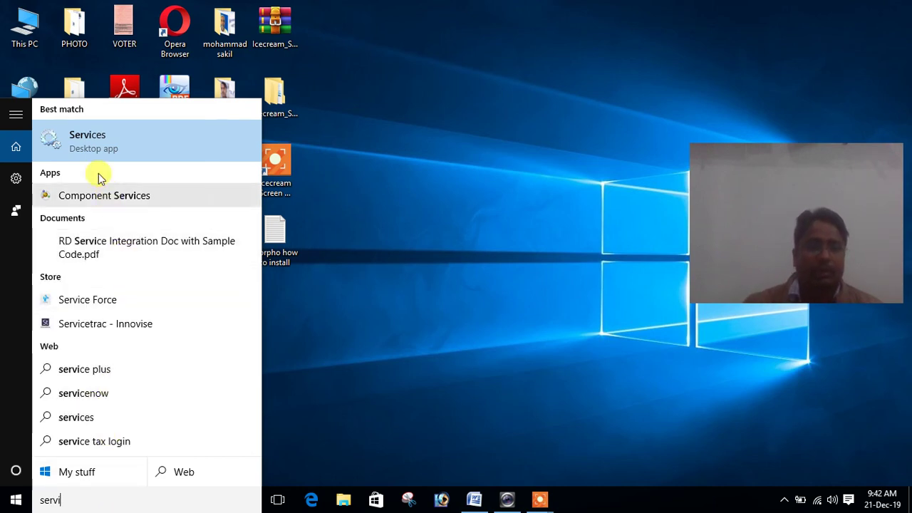
click(87, 141)
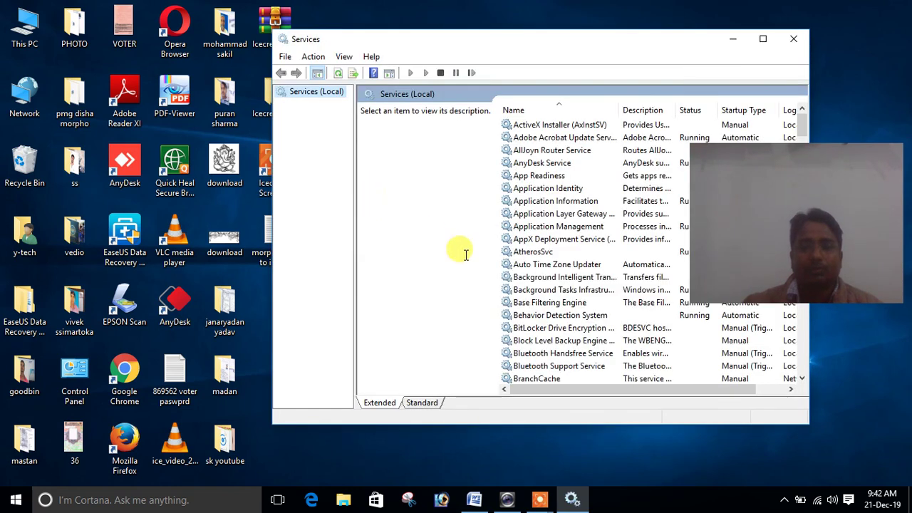
Find Morpho RD Service in the local services list, start it and close the Services window
click(537, 318)
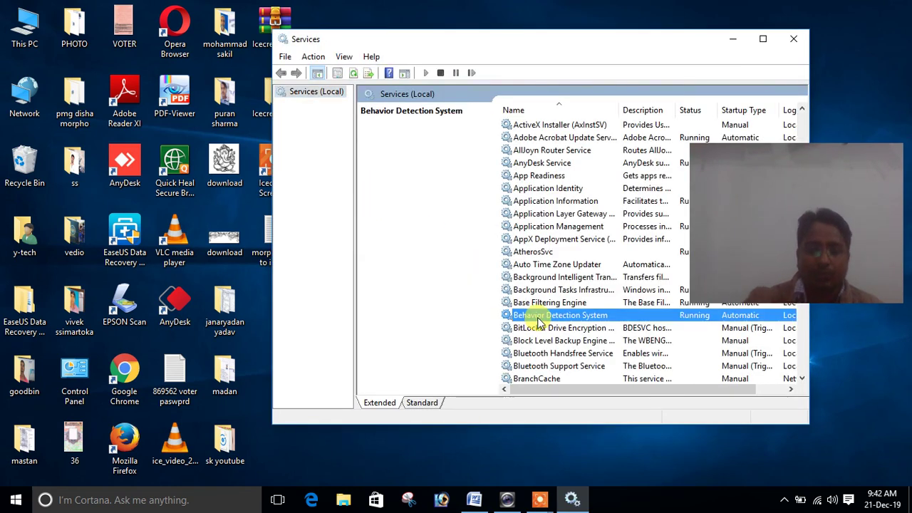
key(m)
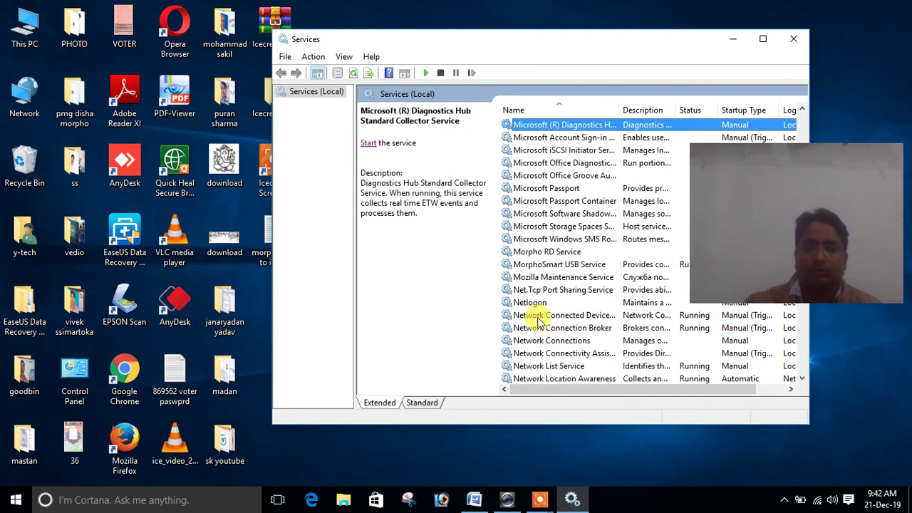
click(535, 254)
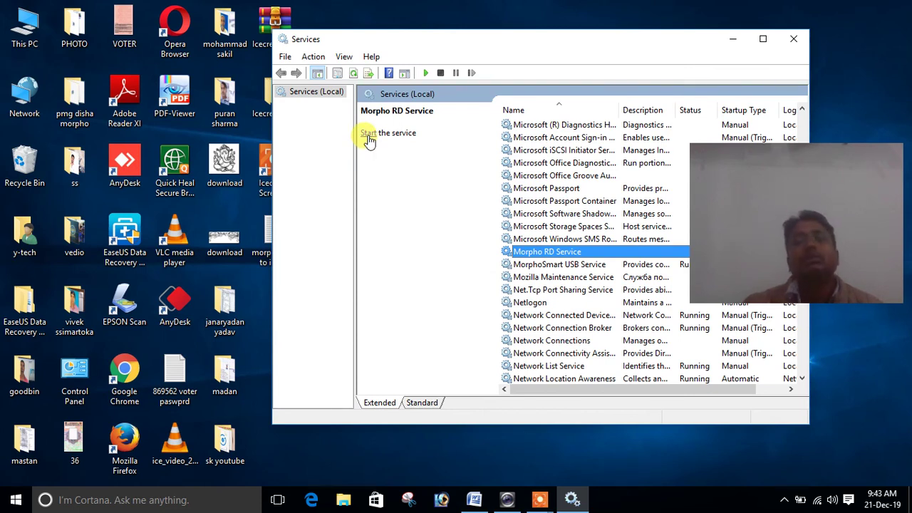
click(369, 133)
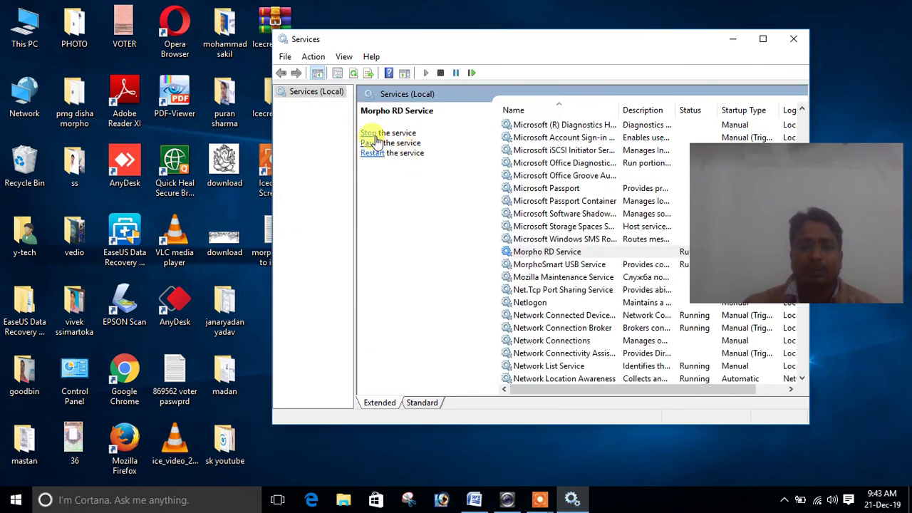
click(795, 40)
right_click(424, 196)
click(423, 229)
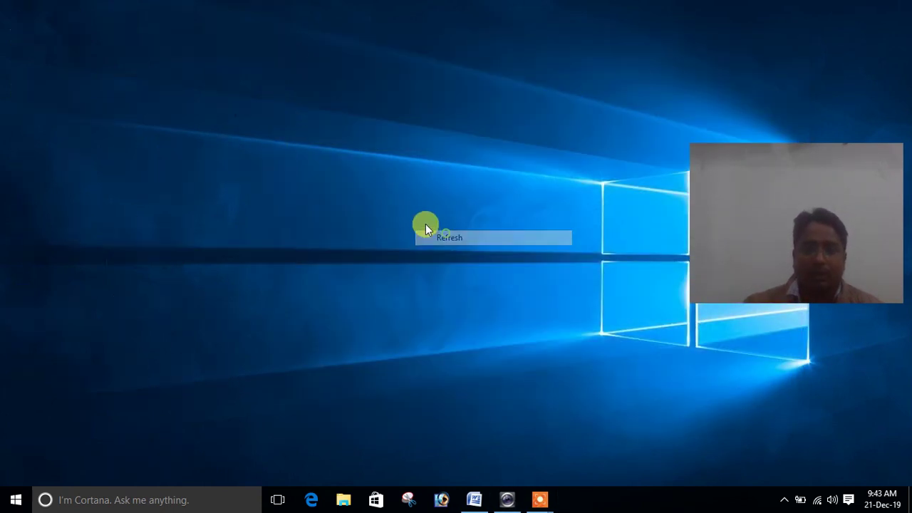
right_click(425, 224)
click(451, 262)
right_click(400, 223)
click(429, 262)
right_click(412, 207)
click(420, 246)
right_click(407, 234)
click(439, 268)
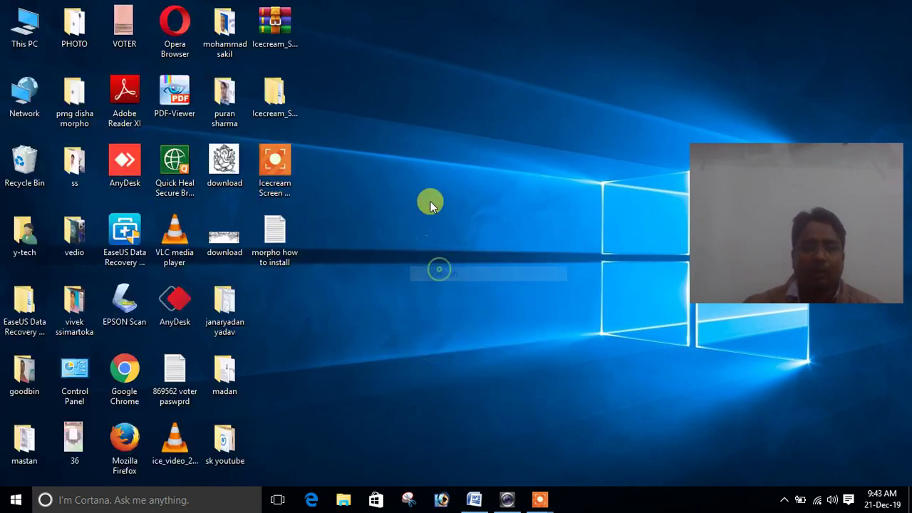
Empty the Recycle Bin and confirm the permanent deletion of its items
right_click(20, 161)
click(56, 181)
click(506, 260)
right_click(356, 269)
click(404, 307)
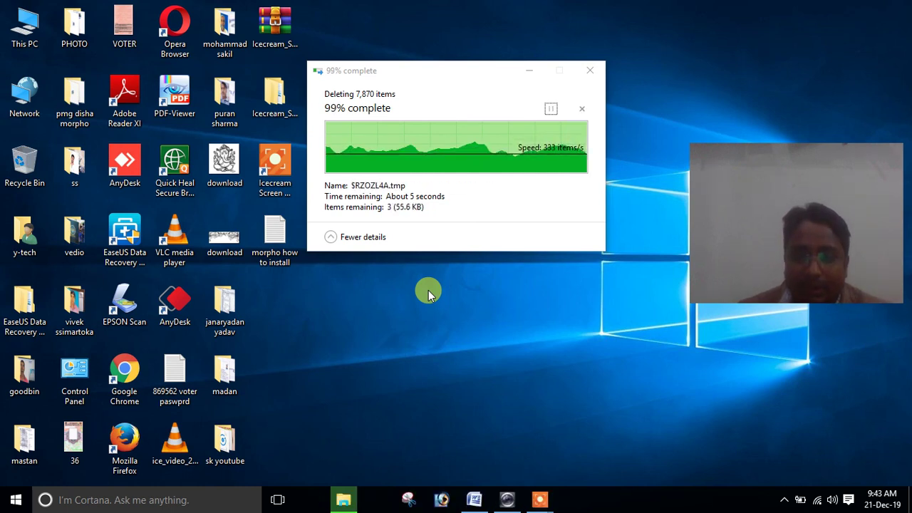
right_click(416, 246)
click(446, 283)
right_click(416, 247)
click(442, 292)
right_click(407, 259)
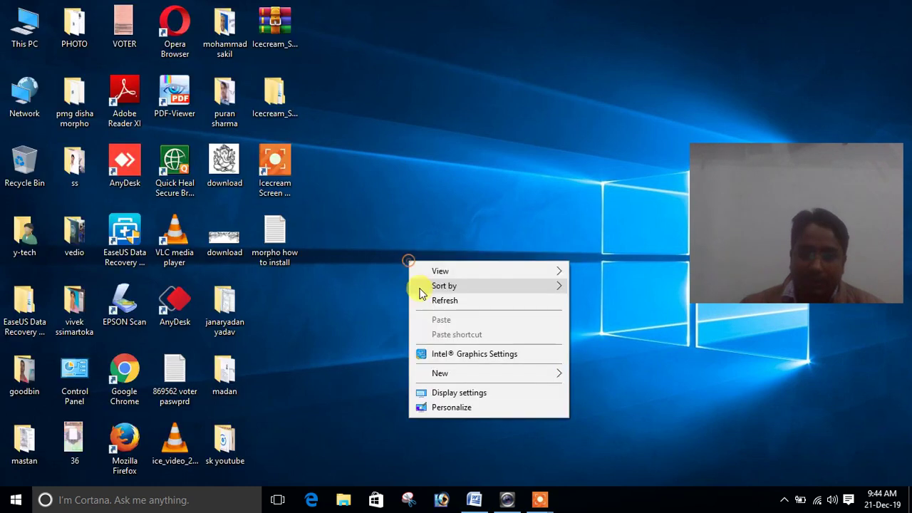
click(423, 300)
right_click(393, 255)
click(421, 295)
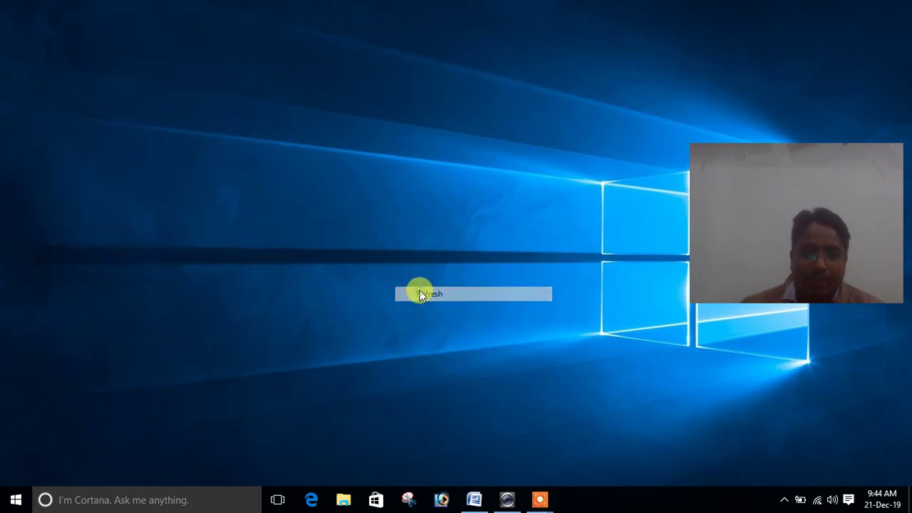
right_click(387, 235)
click(412, 280)
right_click(399, 254)
click(421, 287)
mouse_move(542, 501)
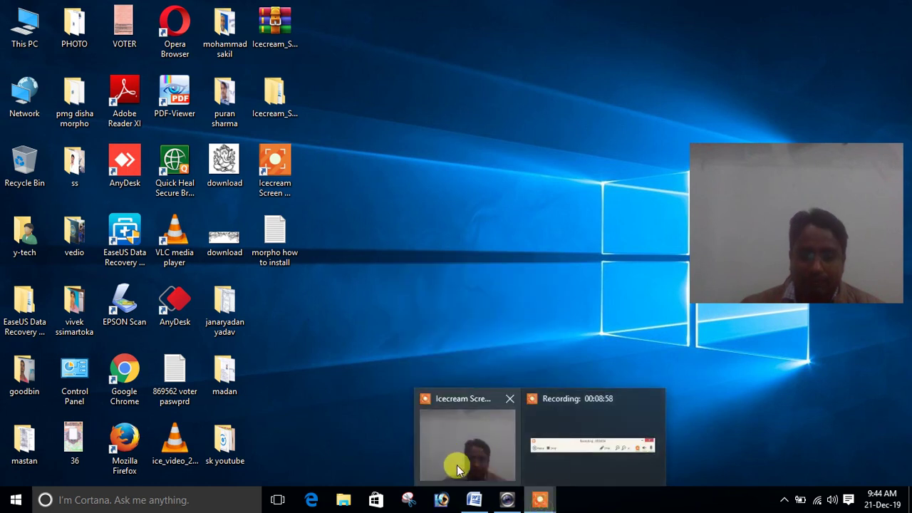